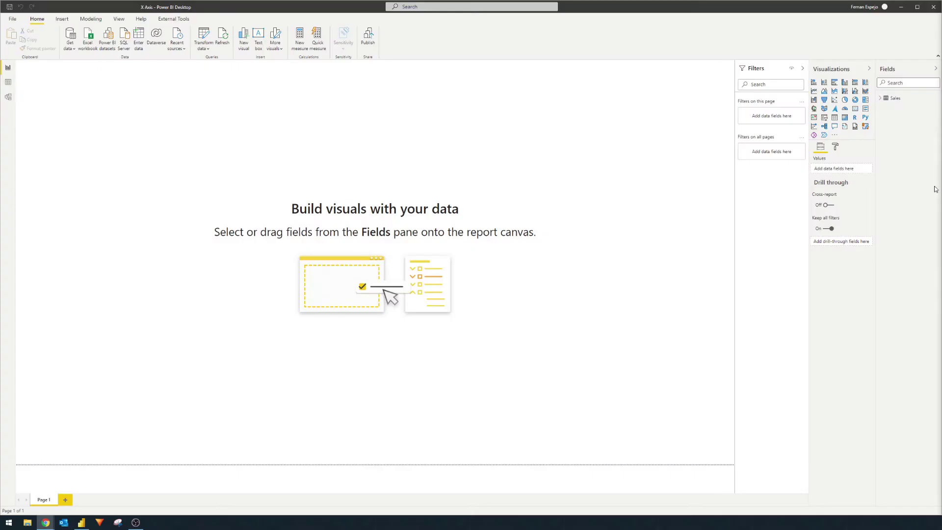
Inspect the Sales table's underlying data, then return to the report page
{"action": "left_click", "coordinate": [7, 83]}
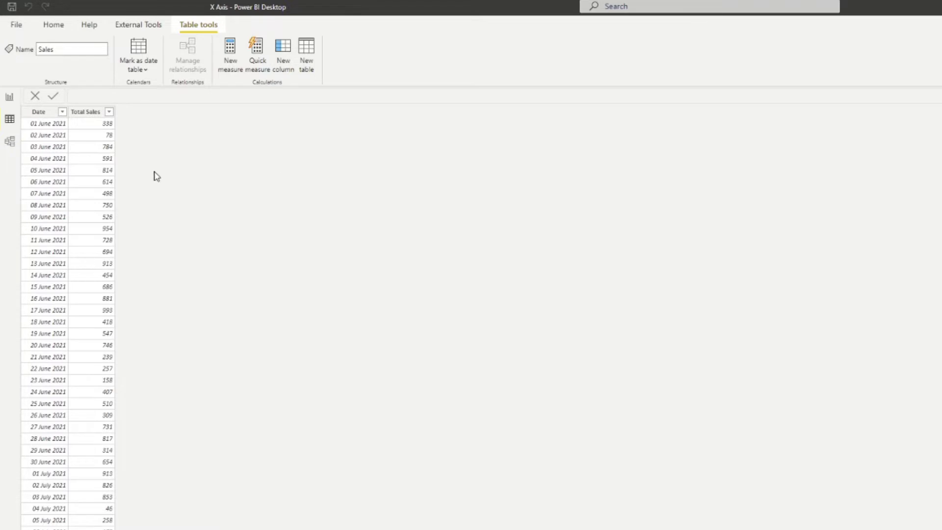
{"action": "scroll", "coordinate": [123, 208], "scroll_direction": "down", "scroll_amount": 15}
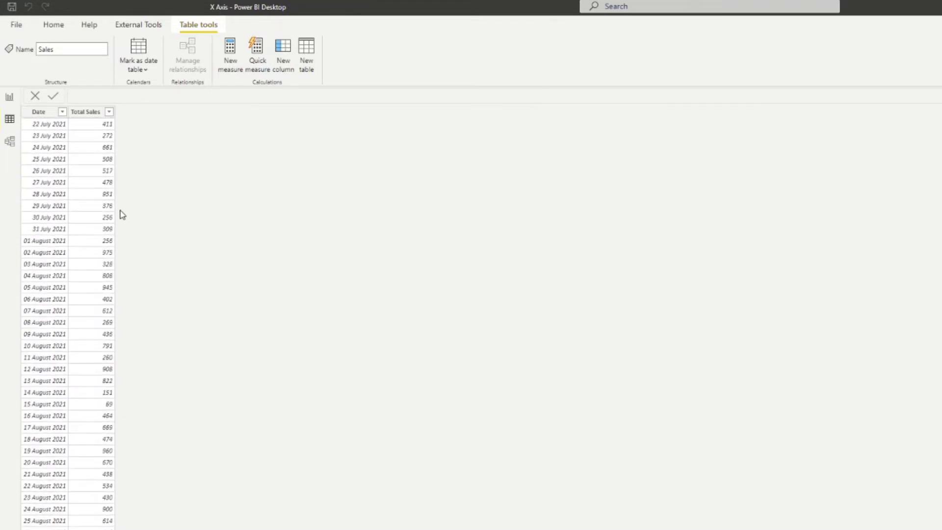
{"action": "scroll", "coordinate": [121, 213], "scroll_direction": "up", "scroll_amount": 13}
{"action": "left_click", "coordinate": [7, 98]}
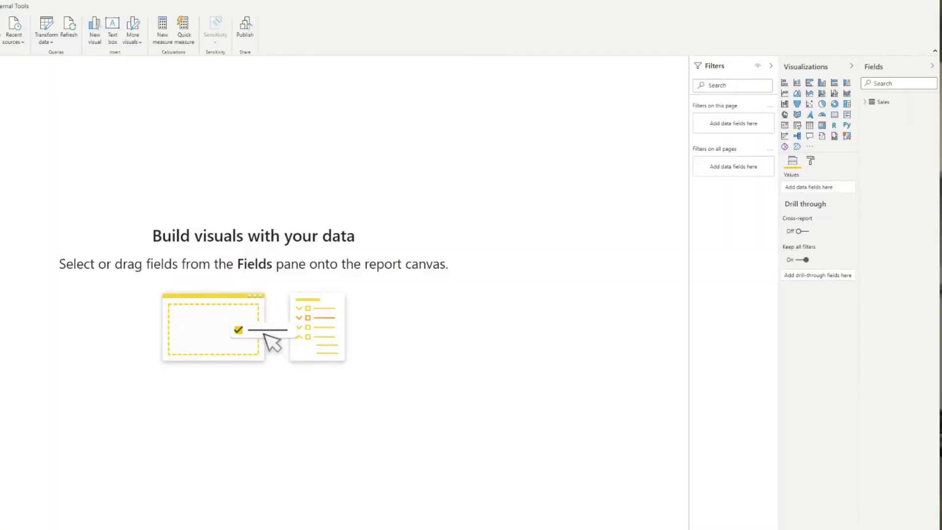
Add a wide line chart plotting Total Sales by Date
{"action": "left_click", "coordinate": [784, 94]}
{"action": "left_click_drag", "start_coordinate": [85, 137], "coordinate": [667, 270]}
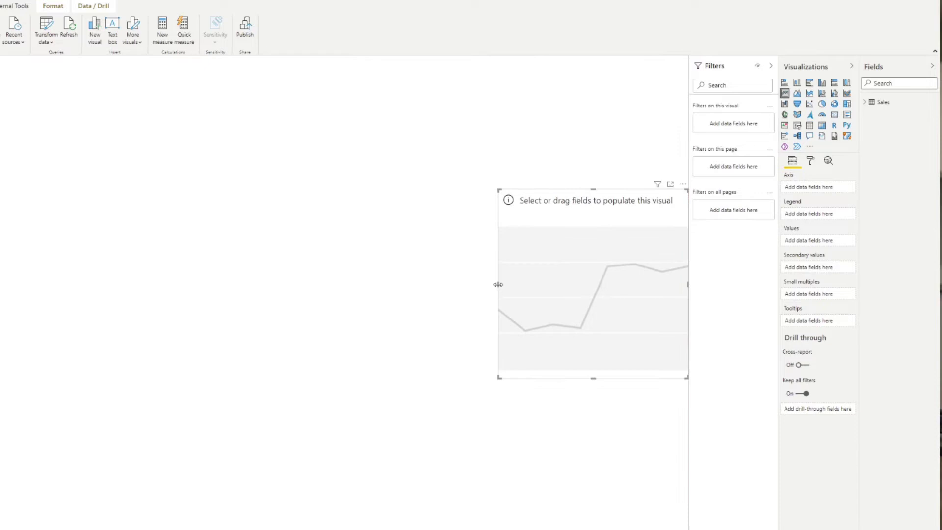
{"action": "left_click_drag", "start_coordinate": [496, 284], "coordinate": [160, 279]}
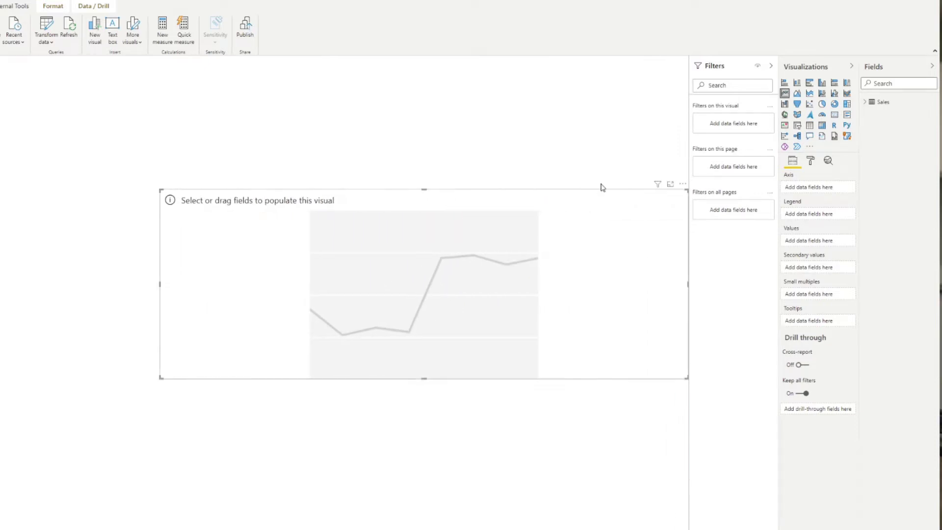
{"action": "left_click", "coordinate": [866, 102]}
{"action": "left_click_drag", "start_coordinate": [898, 118], "coordinate": [834, 190]}
{"action": "left_click_drag", "start_coordinate": [908, 122], "coordinate": [824, 245]}
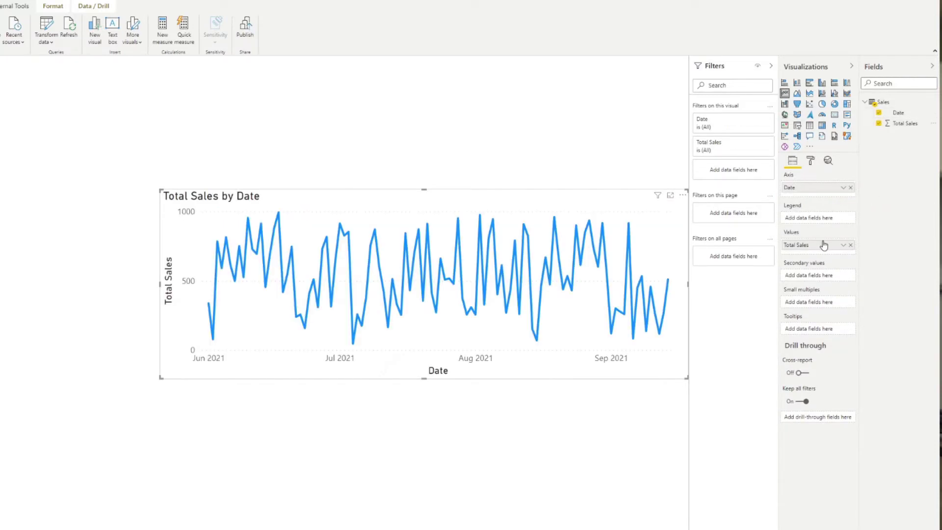
Widen the line chart further and align it with the page's left edge
{"action": "left_click", "coordinate": [159, 288]}
{"action": "left_click", "coordinate": [159, 288]}
{"action": "left_click_drag", "start_coordinate": [159, 288], "coordinate": [85, 291]}
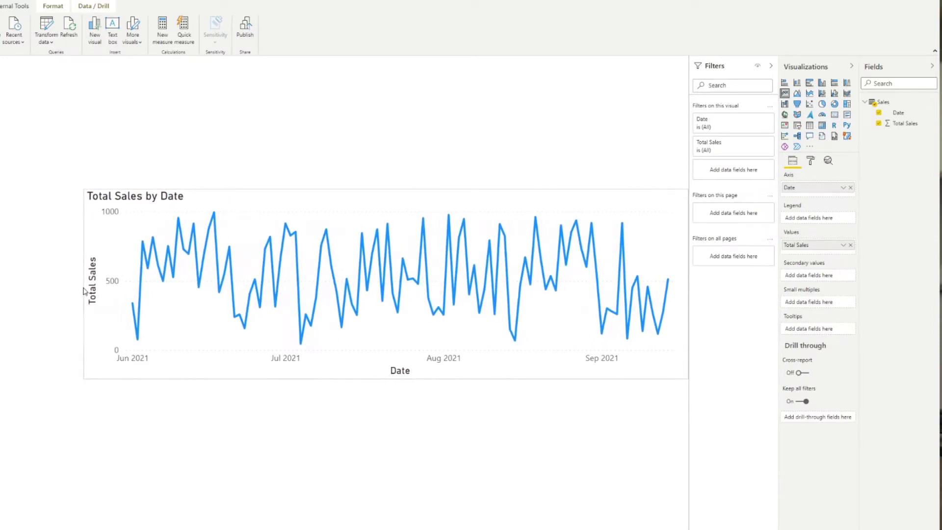
{"action": "left_click_drag", "start_coordinate": [268, 197], "coordinate": [291, 202]}
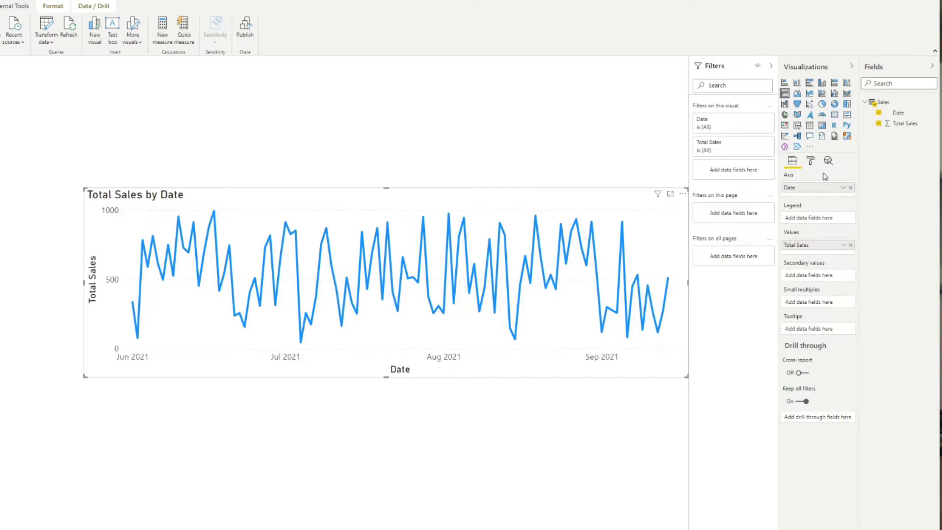
Add an X-Axis Constant Line at 9/1/2021 to the Total Sales by Date chart
{"action": "left_click", "coordinate": [549, 179]}
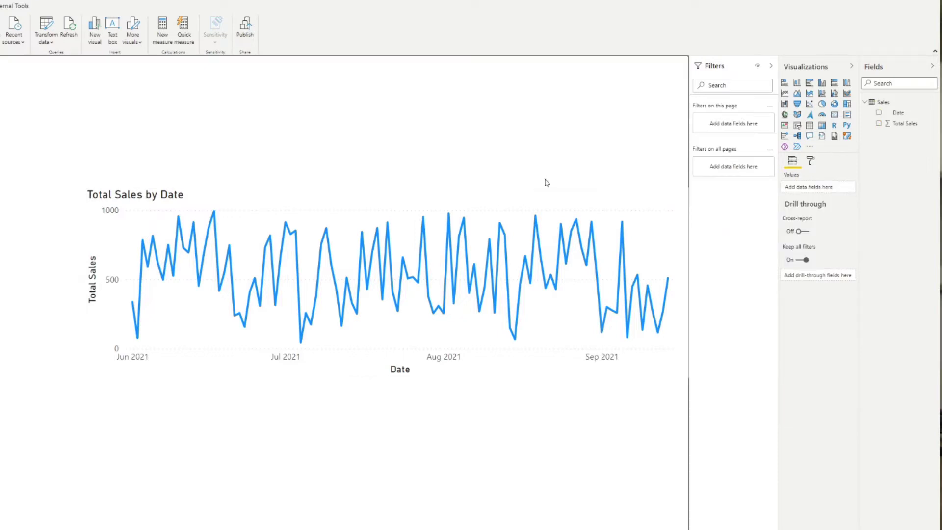
{"action": "left_click", "coordinate": [483, 201]}
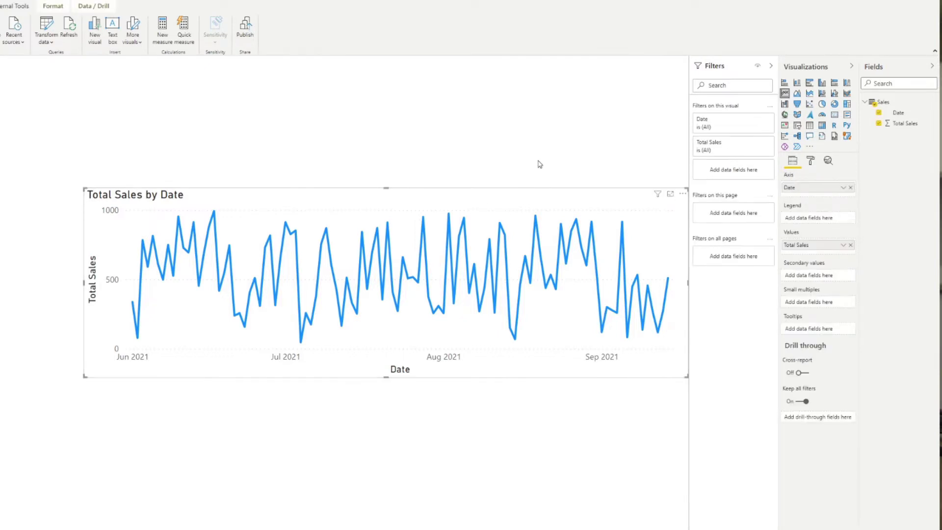
{"action": "left_click", "coordinate": [831, 164]}
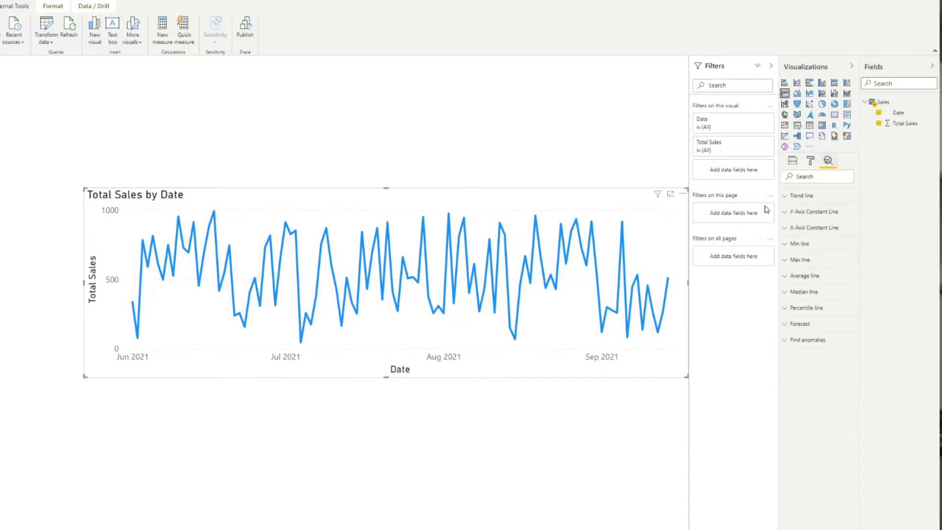
{"action": "left_click", "coordinate": [798, 230]}
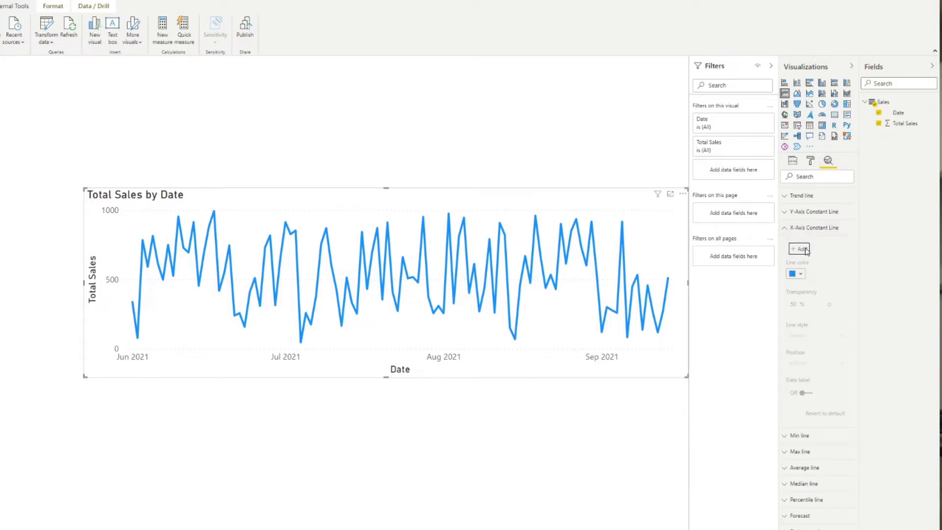
{"action": "left_click", "coordinate": [804, 250]}
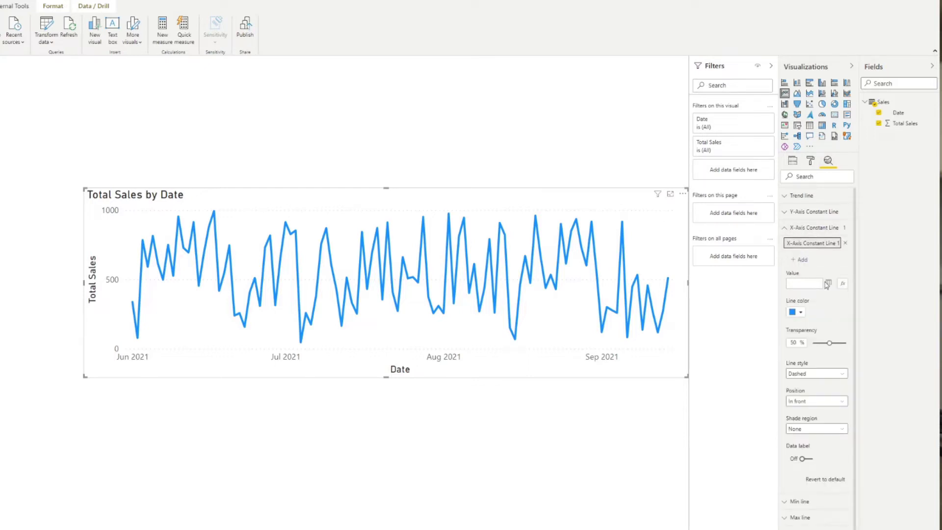
{"action": "left_click", "coordinate": [829, 284]}
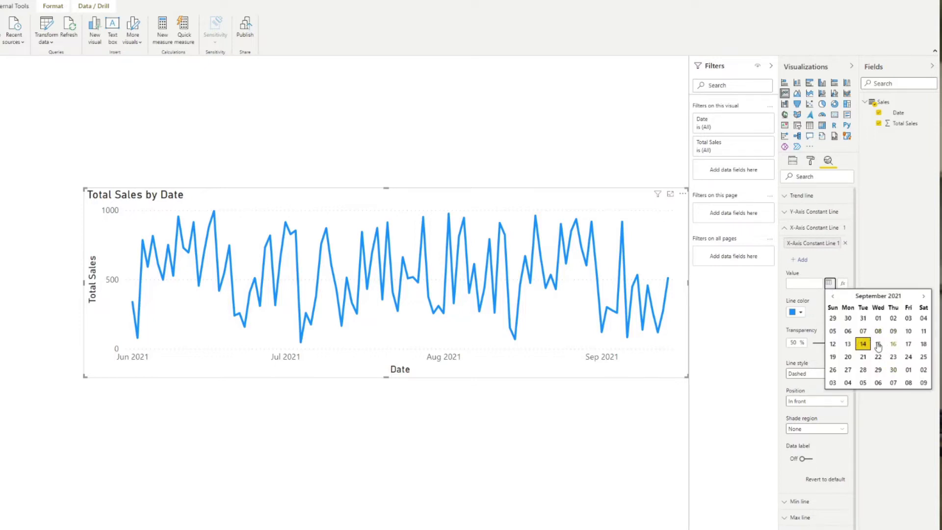
{"action": "left_click", "coordinate": [877, 320]}
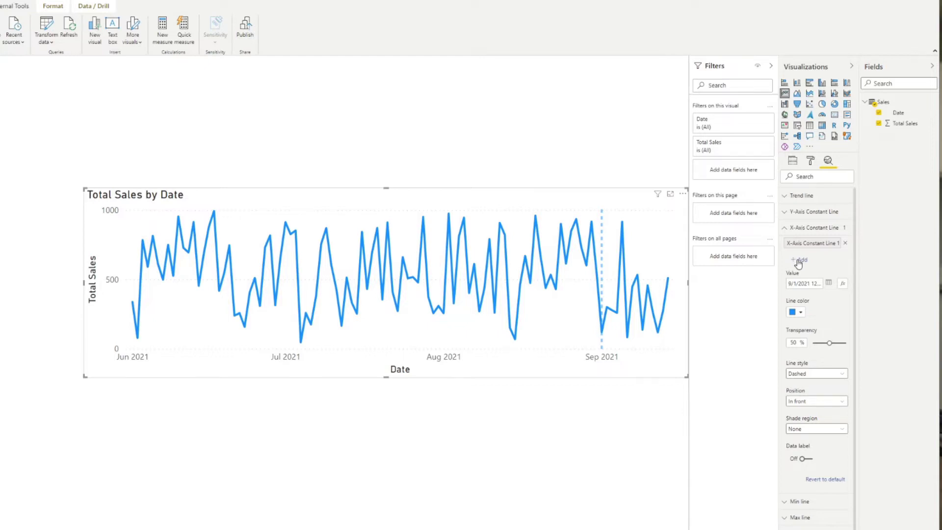
Move the first constant line to 8/1/2021 and rename it Start
{"action": "left_click", "coordinate": [829, 283]}
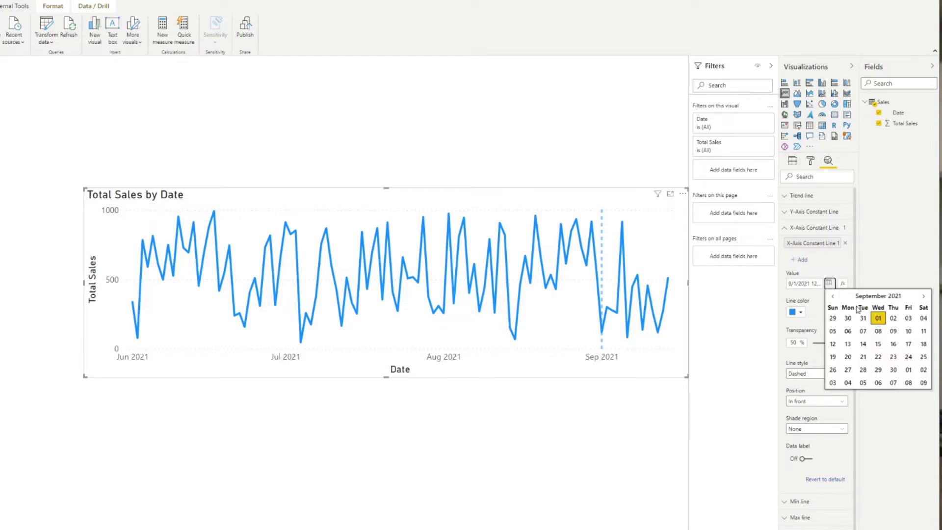
{"action": "left_click", "coordinate": [833, 296]}
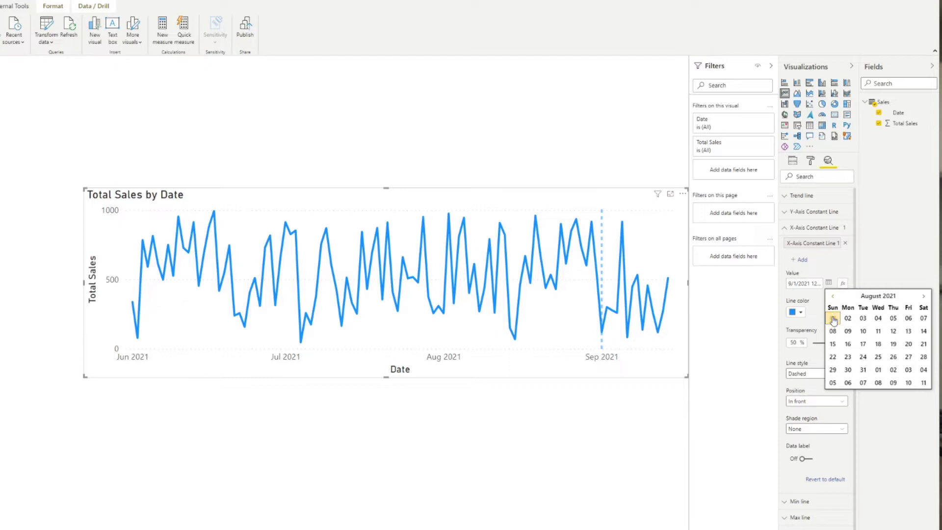
{"action": "left_click", "coordinate": [834, 320]}
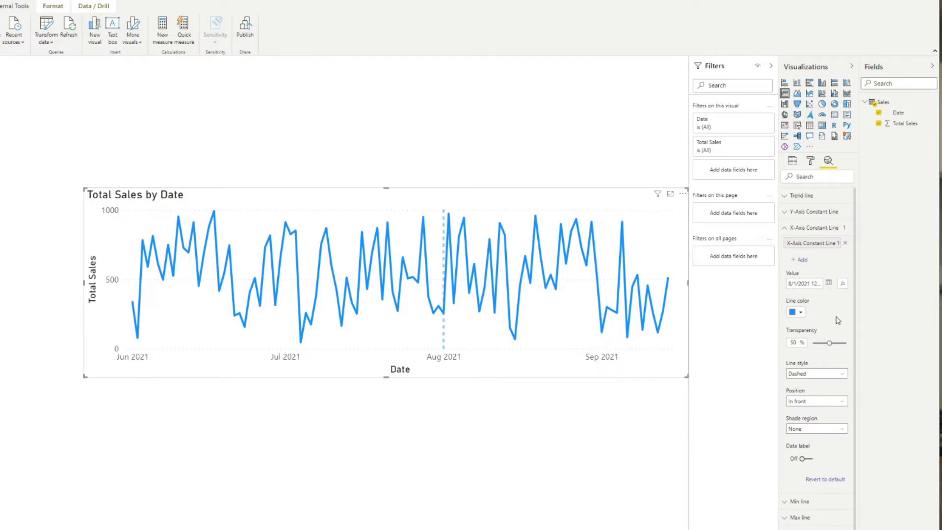
{"action": "double_click", "coordinate": [827, 248]}
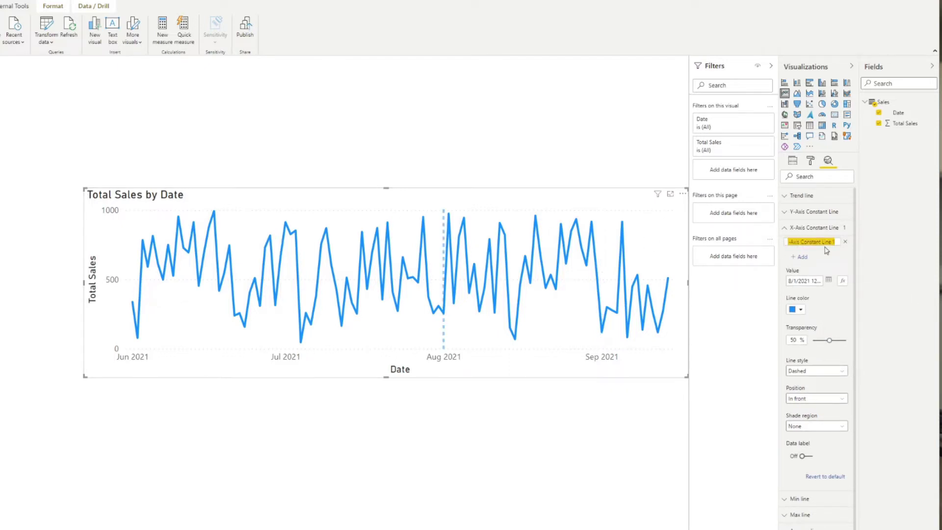
{"action": "type", "text": "Start"}
{"action": "key", "text": "Return"}
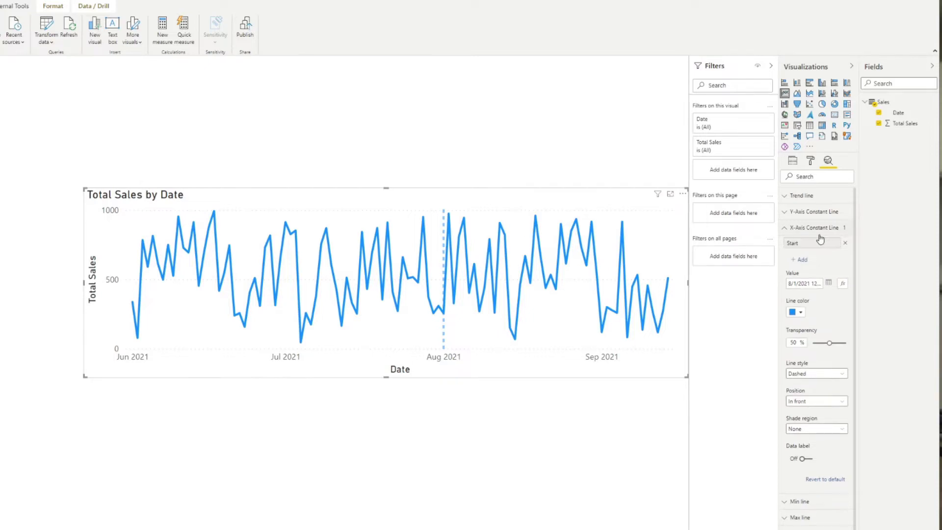
Add a second constant line at 8/31/2021 named End
{"action": "left_click", "coordinate": [800, 259]}
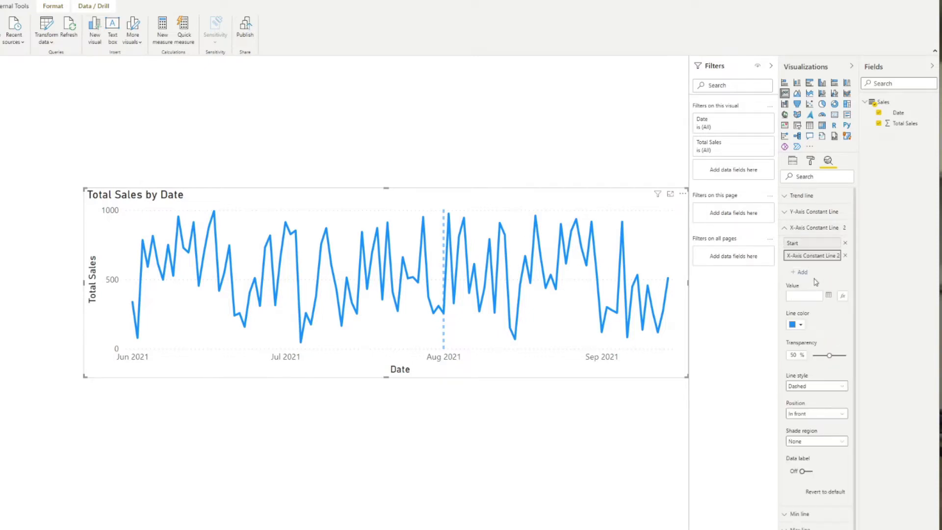
{"action": "left_click", "coordinate": [828, 295]}
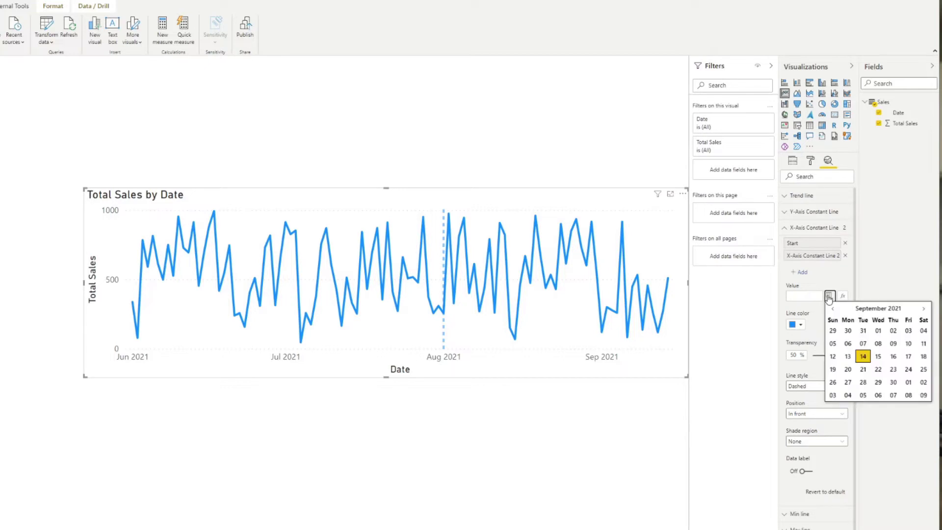
{"action": "left_click", "coordinate": [833, 308]}
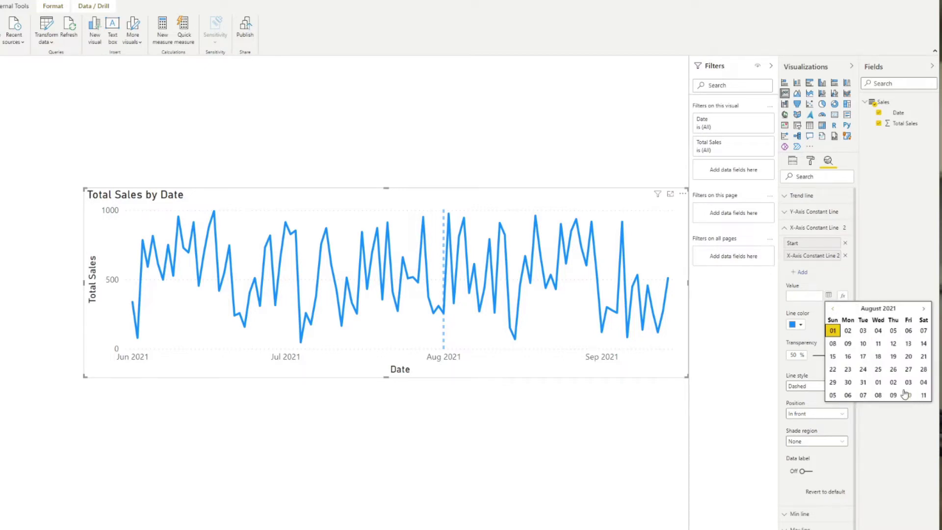
{"action": "left_click", "coordinate": [863, 384]}
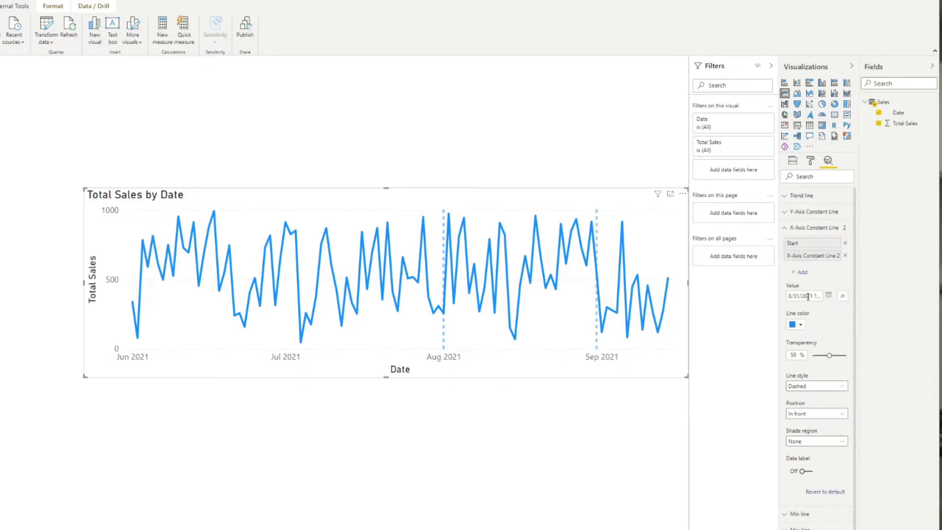
{"action": "double_click", "coordinate": [810, 260]}
{"action": "type", "text": "End"}
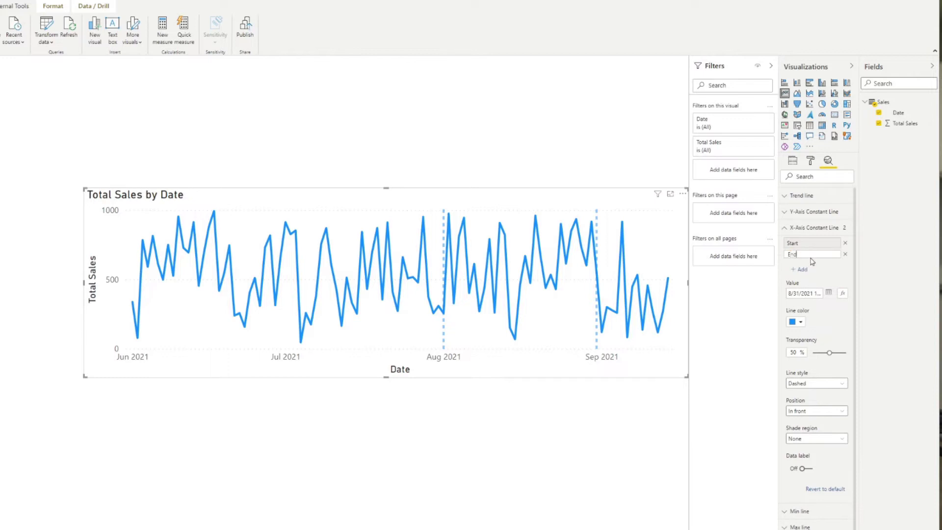
{"action": "key", "text": "Return"}
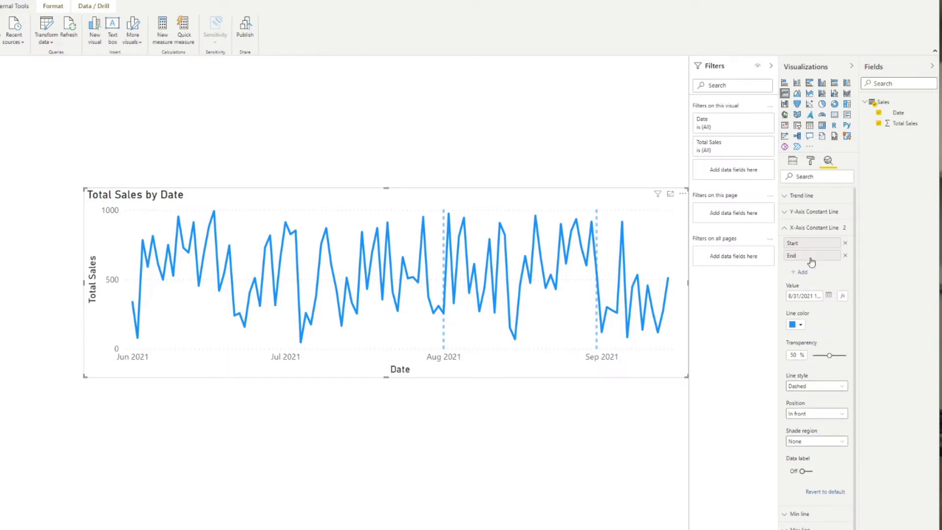
Set the End constant line's Shade region to Before, shading up to 31 August 2021
{"action": "left_click", "coordinate": [812, 442]}
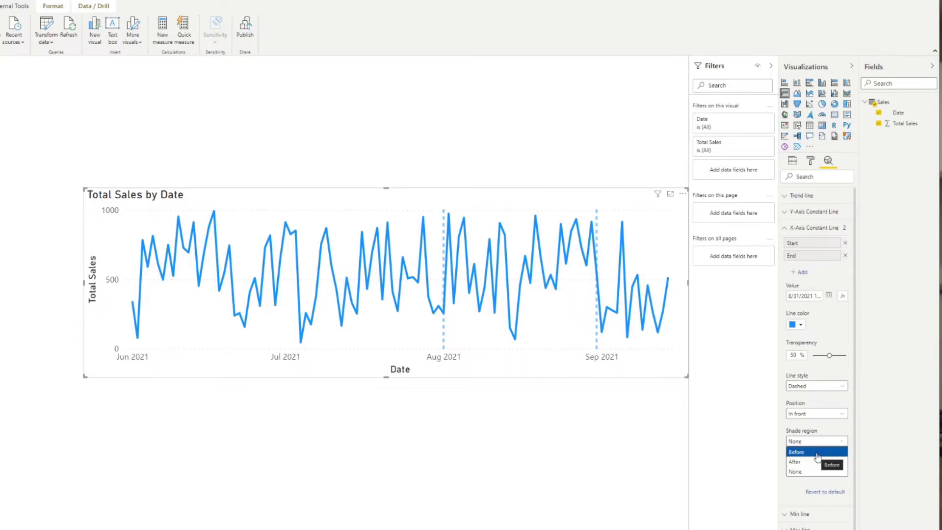
{"action": "left_click", "coordinate": [817, 457]}
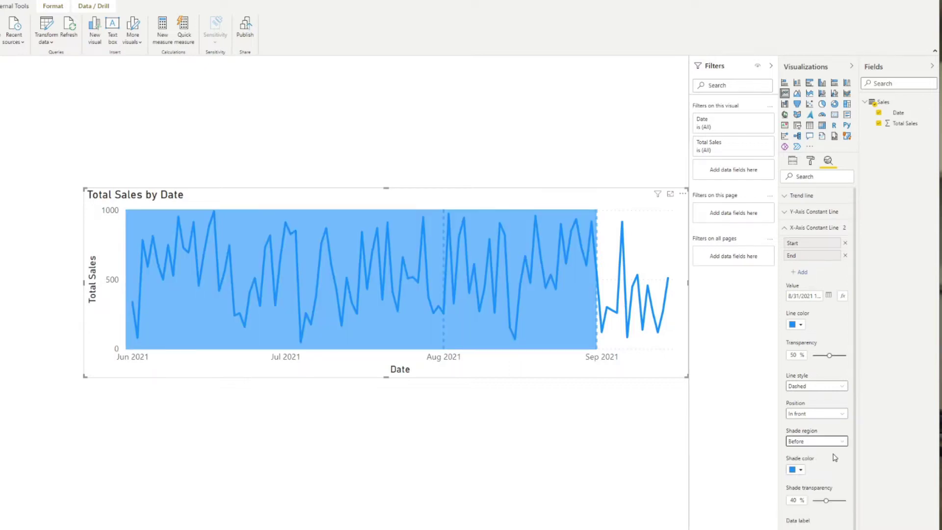
{"action": "scroll", "coordinate": [835, 458], "scroll_direction": "down", "scroll_amount": 2}
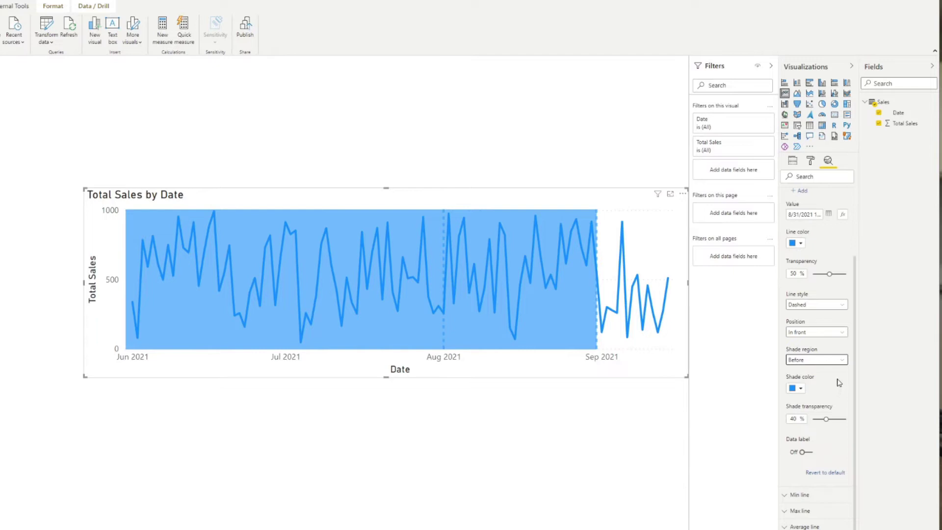
{"action": "scroll", "coordinate": [836, 382], "scroll_direction": "up", "scroll_amount": 2}
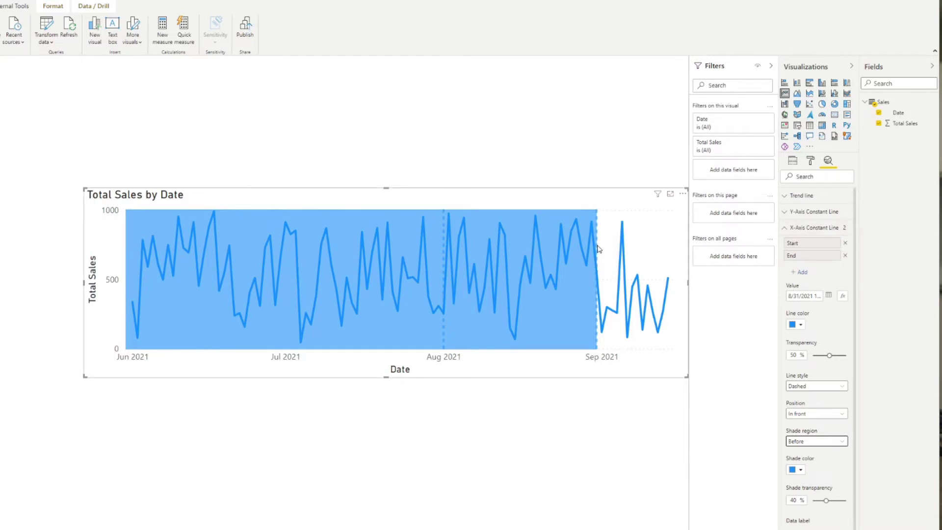
Give the End line white shading with Shade region set to After
{"action": "left_click", "coordinate": [798, 472]}
{"action": "left_click", "coordinate": [800, 326]}
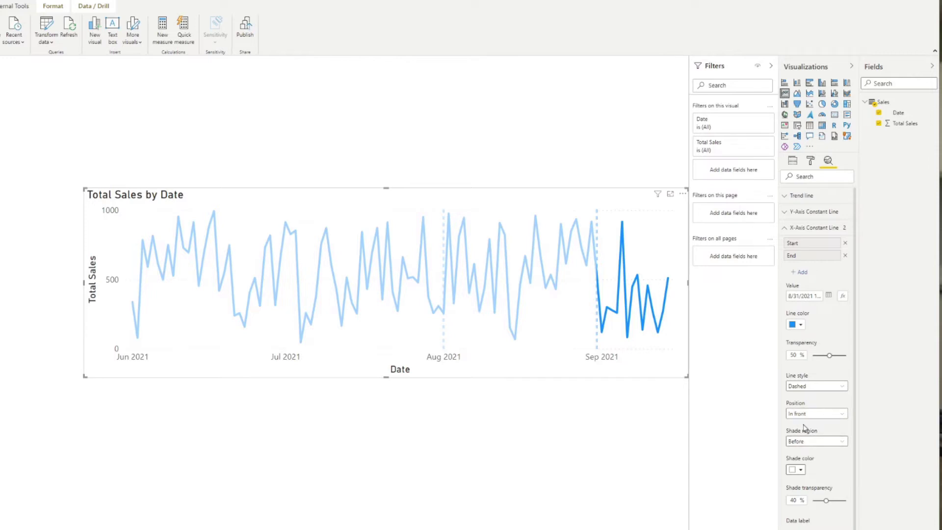
{"action": "left_click", "coordinate": [802, 443]}
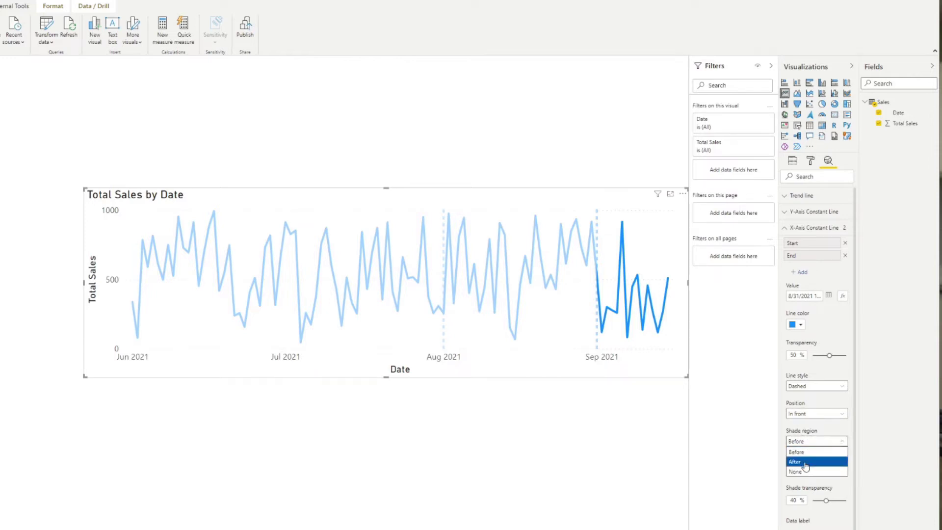
{"action": "left_click", "coordinate": [806, 463]}
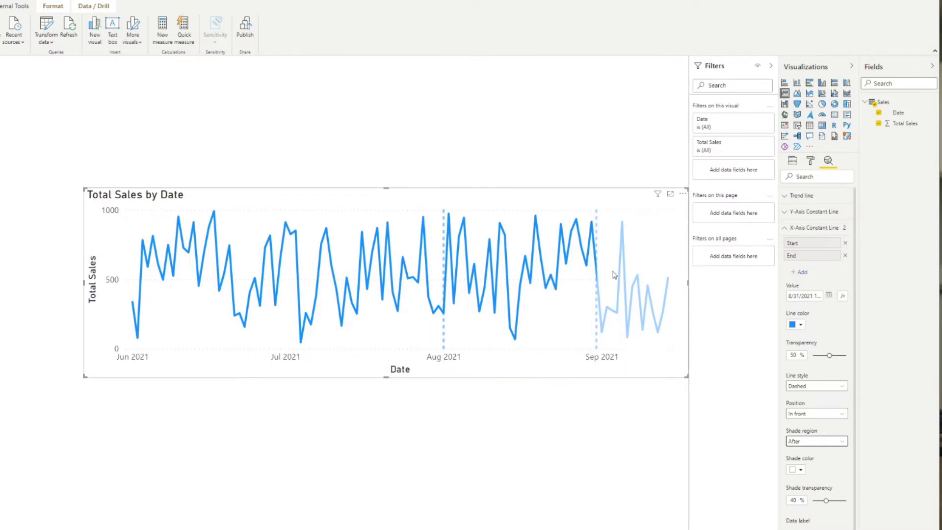
Give the Start line white shading with Shade region set to Before
{"action": "left_click", "coordinate": [818, 246]}
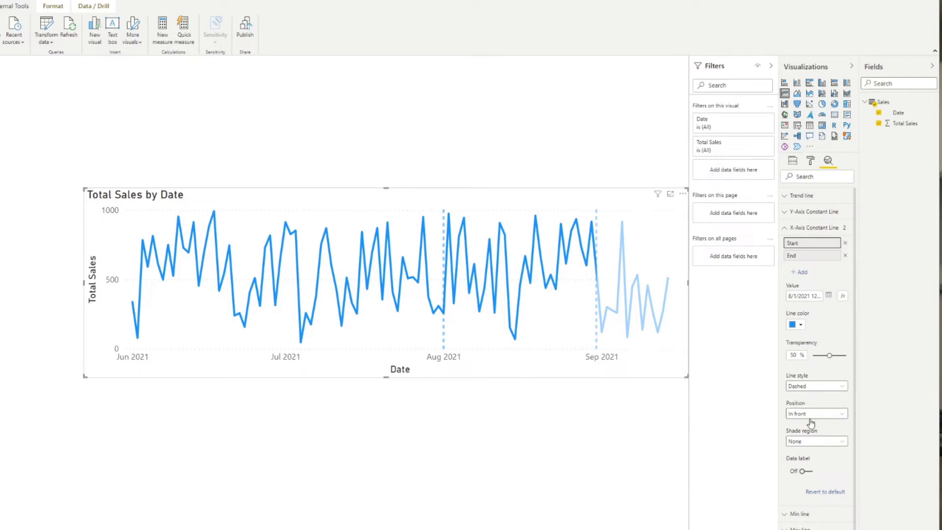
{"action": "left_click", "coordinate": [812, 440]}
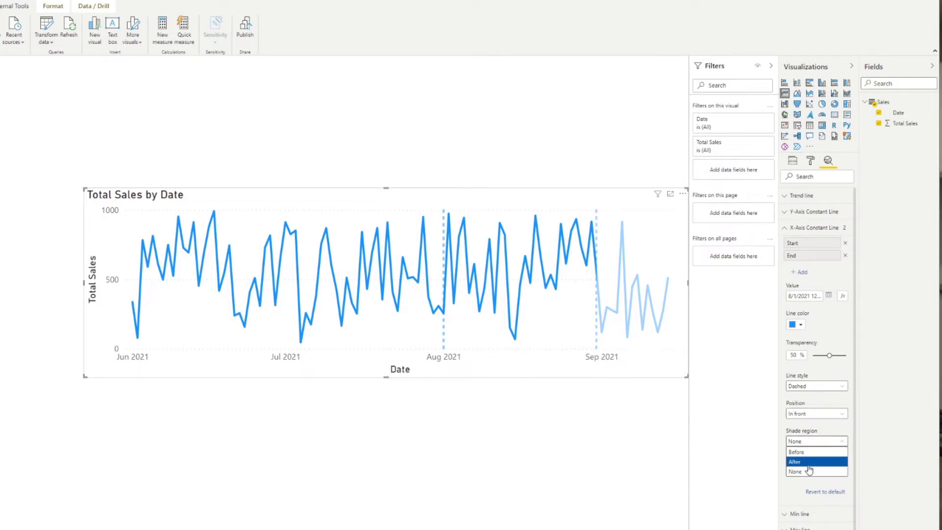
{"action": "left_click", "coordinate": [813, 457]}
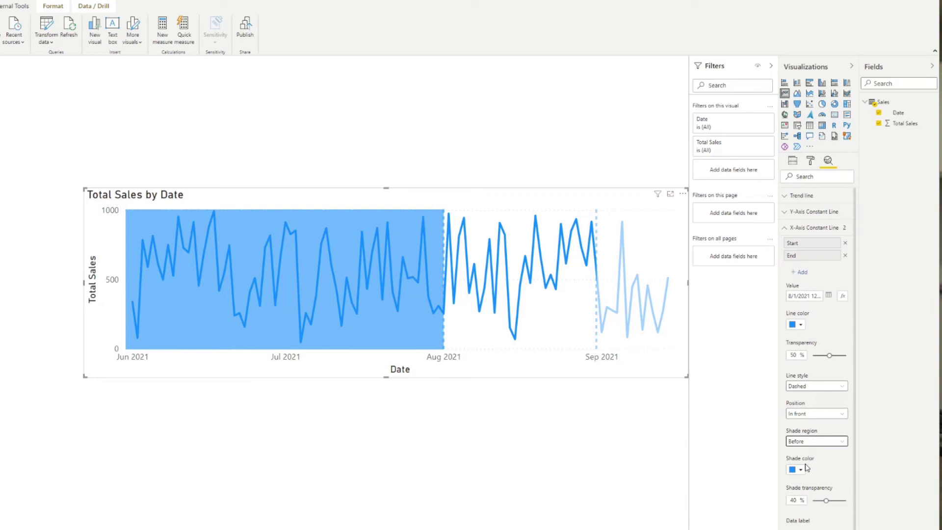
{"action": "left_click", "coordinate": [801, 470]}
{"action": "left_click", "coordinate": [800, 325]}
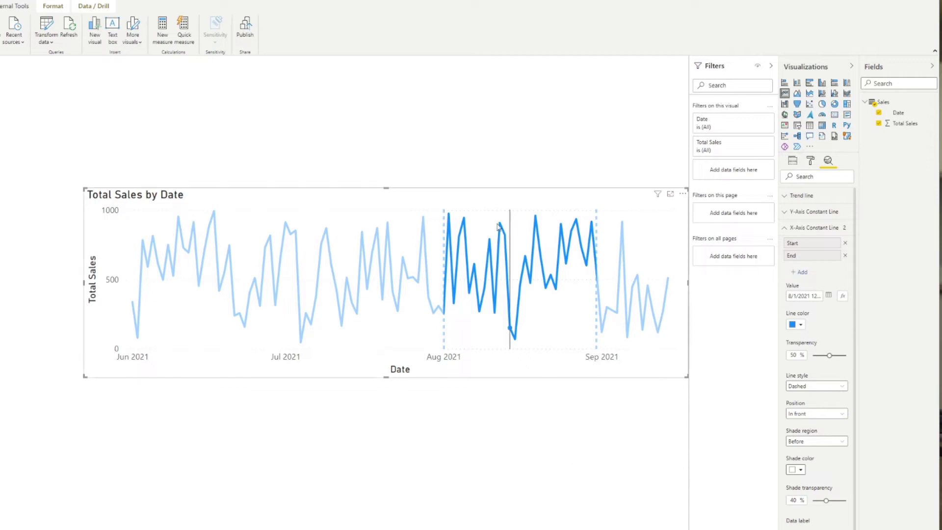
Add a Date visual above the chart, convert it to a slicer, and resize it
{"action": "left_click", "coordinate": [516, 127]}
{"action": "left_click_drag", "start_coordinate": [899, 112], "coordinate": [362, 154]}
{"action": "left_click_drag", "start_coordinate": [387, 246], "coordinate": [388, 162]}
{"action": "left_click", "coordinate": [797, 125]}
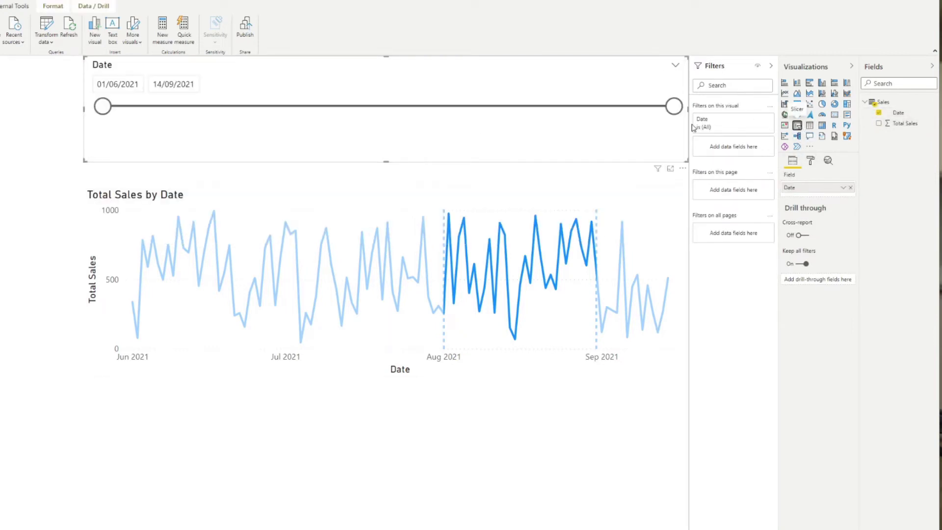
{"action": "left_click_drag", "start_coordinate": [387, 63], "coordinate": [389, 87]}
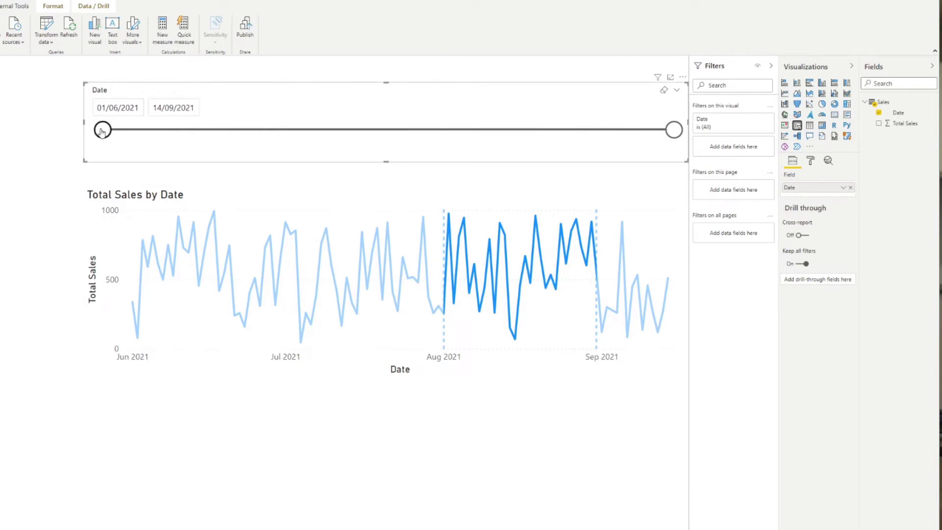
Test the slicer at 14/07–11/08/2021, restore 01/06–14/09/2021, and open Power Query Editor
{"action": "left_click_drag", "start_coordinate": [102, 129], "coordinate": [338, 129]}
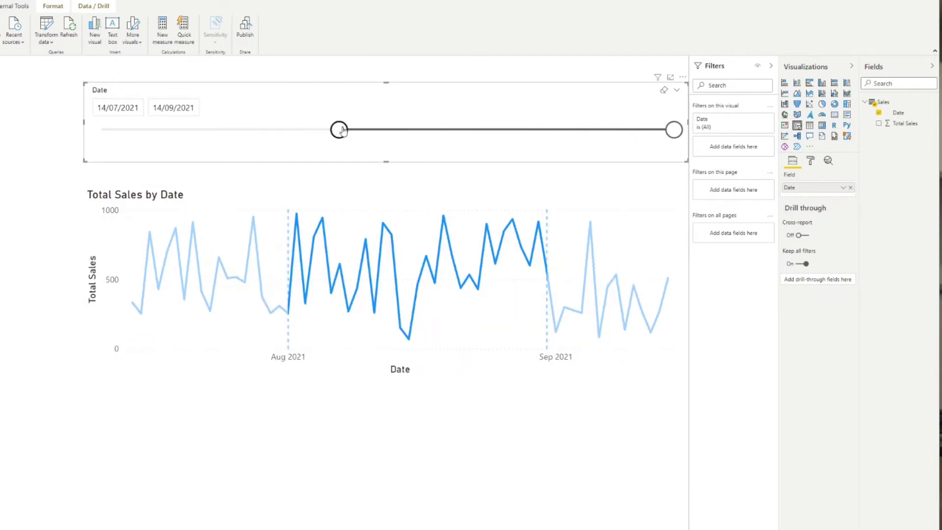
{"action": "left_click_drag", "start_coordinate": [672, 131], "coordinate": [490, 129]}
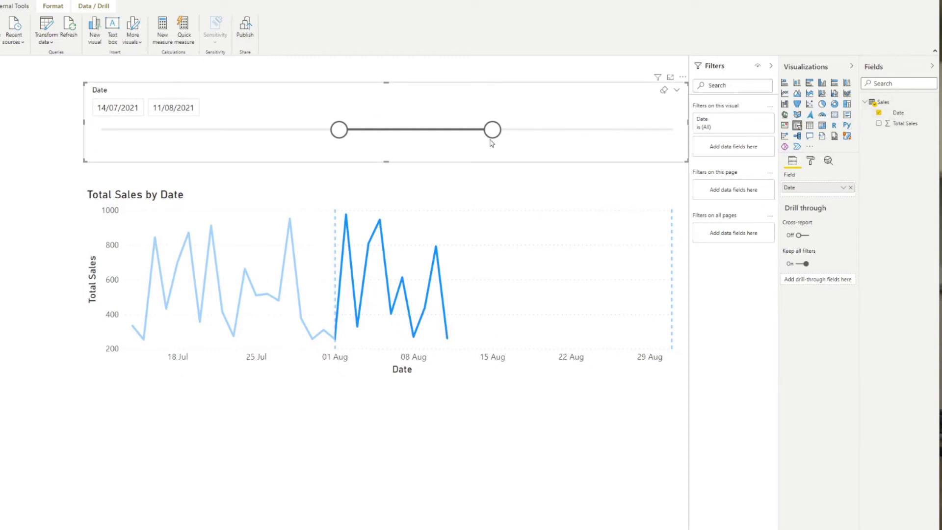
{"action": "left_click_drag", "start_coordinate": [492, 130], "coordinate": [674, 131]}
{"action": "left_click_drag", "start_coordinate": [339, 130], "coordinate": [102, 130]}
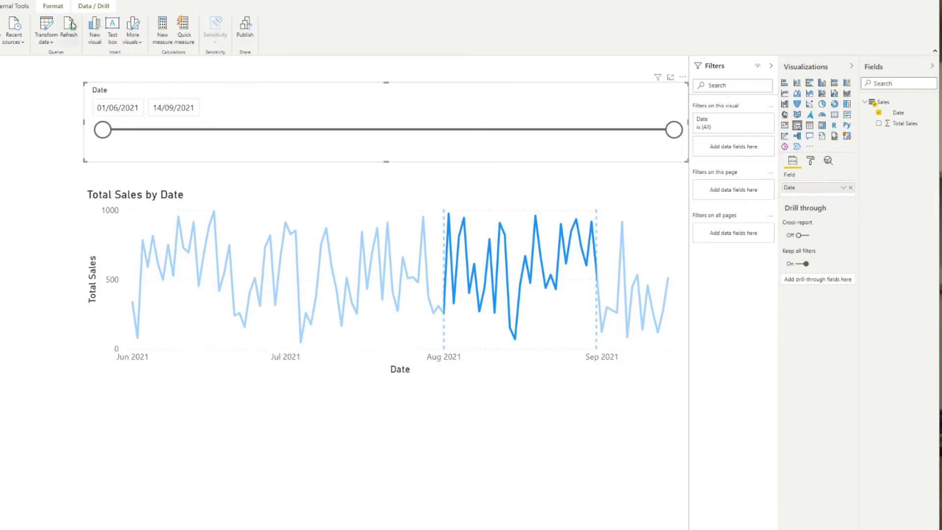
{"action": "left_click", "coordinate": [47, 25]}
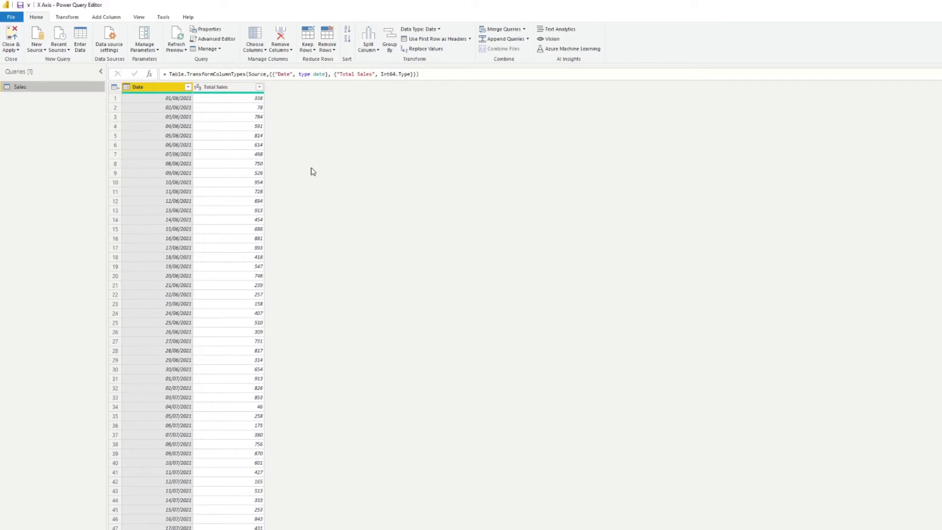
Duplicate the Sales query and rename the copy Calendar
{"action": "right_click", "coordinate": [22, 91]}
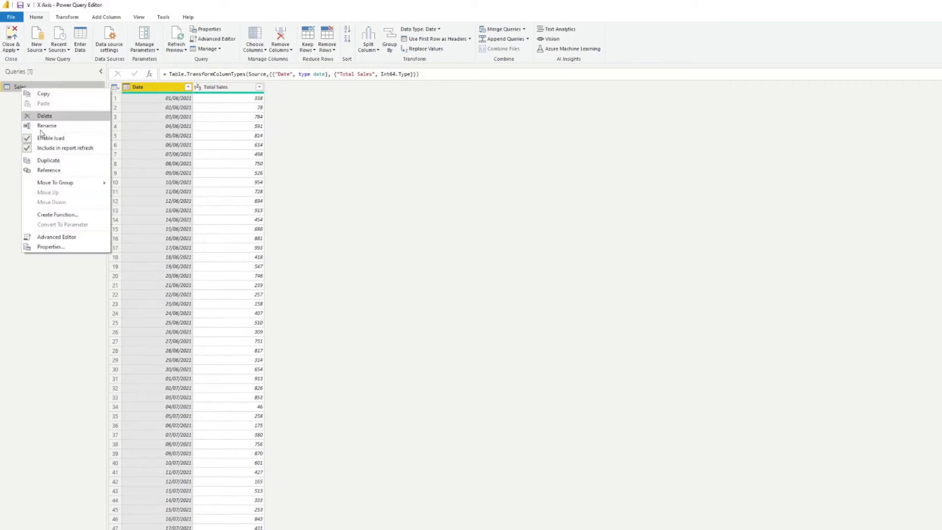
{"action": "left_click", "coordinate": [48, 160]}
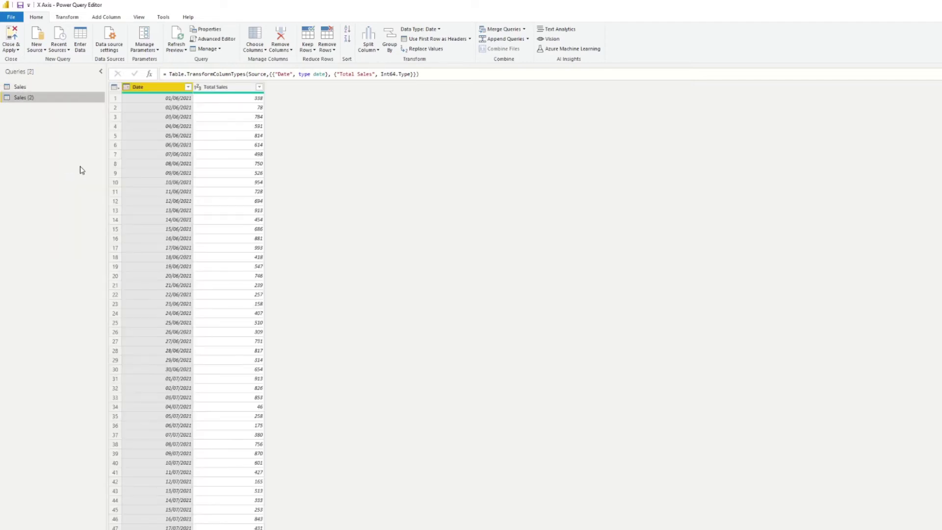
{"action": "double_click", "coordinate": [55, 101]}
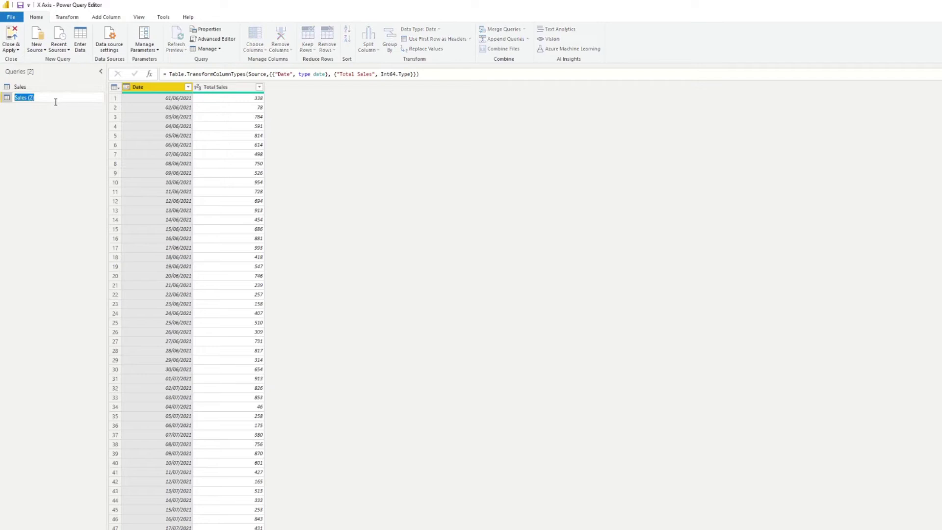
{"action": "type", "text": "D"}
{"action": "type", "text": "alendar"}
{"action": "key", "text": "Return"}
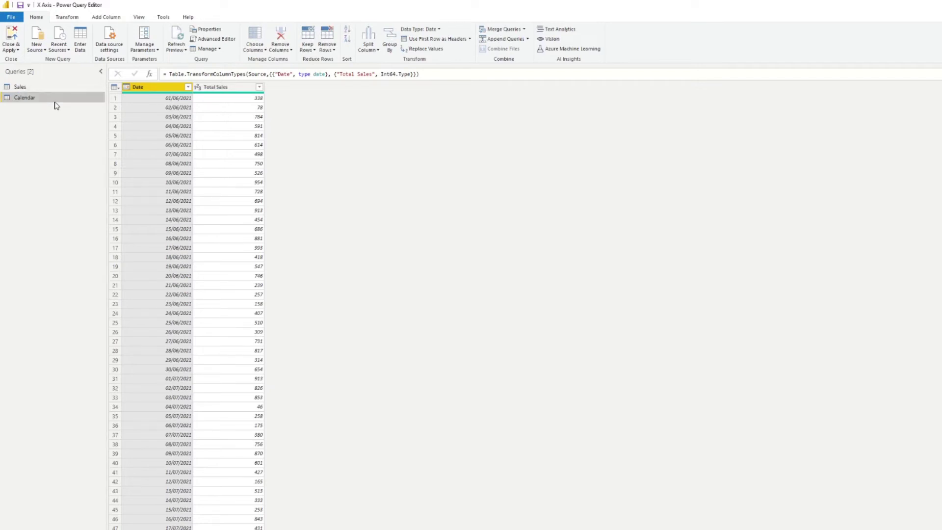
Remove the Total Sales column from Calendar and apply the changes to the report
{"action": "left_click", "coordinate": [209, 91]}
{"action": "right_click", "coordinate": [210, 92]}
{"action": "left_click", "coordinate": [246, 106]}
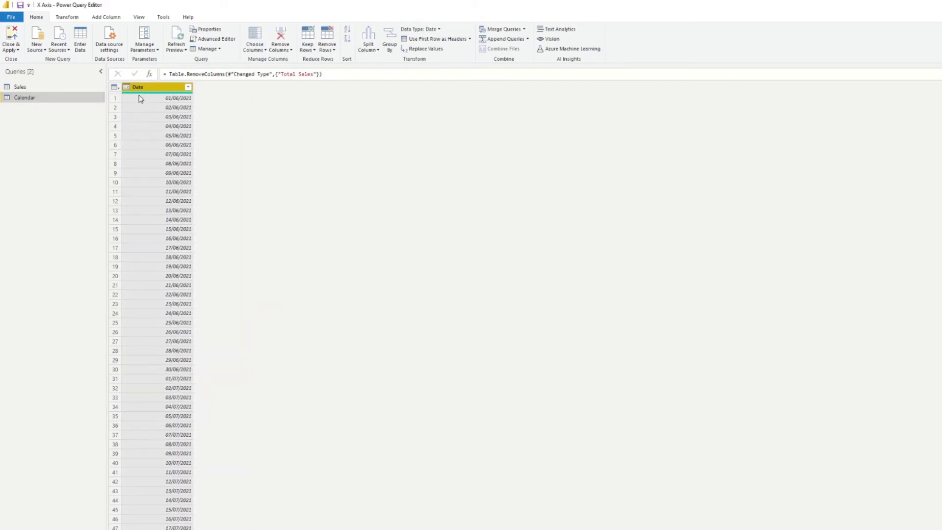
{"action": "left_click", "coordinate": [11, 33]}
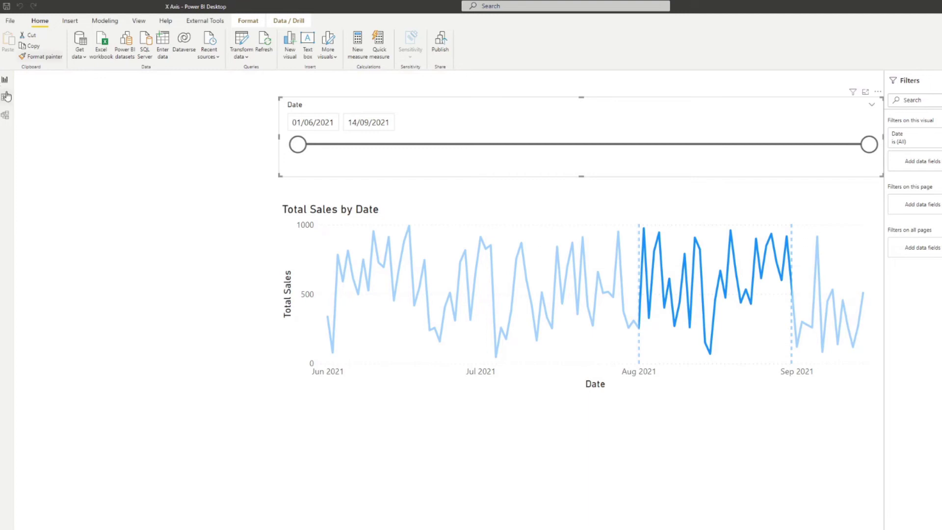
{"action": "left_click", "coordinate": [5, 115]}
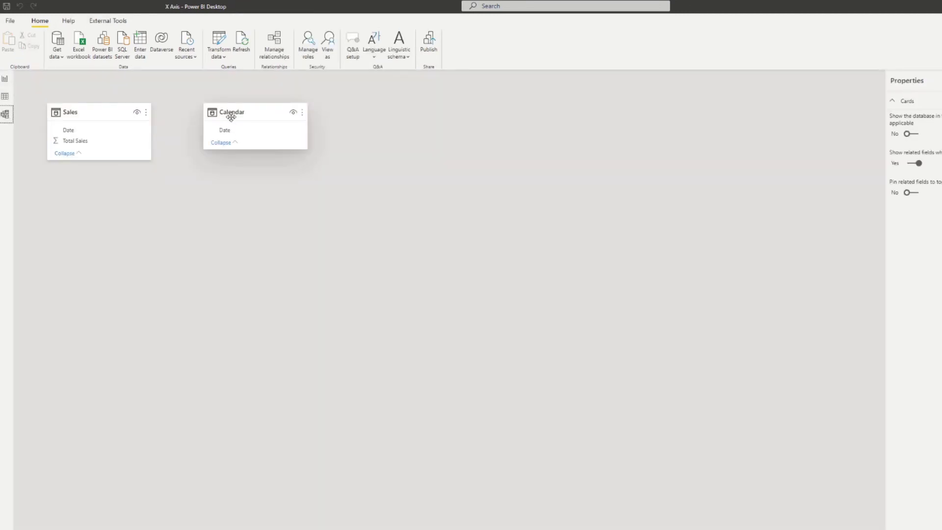
{"action": "left_click_drag", "start_coordinate": [232, 117], "coordinate": [248, 132]}
{"action": "left_click_drag", "start_coordinate": [103, 113], "coordinate": [445, 170]}
{"action": "mouse_move", "coordinate": [268, 129]}
{"action": "left_mouse_down"}
{"action": "mouse_move", "coordinate": [259, 146]}
{"action": "mouse_move", "coordinate": [268, 145]}
{"action": "left_mouse_up"}
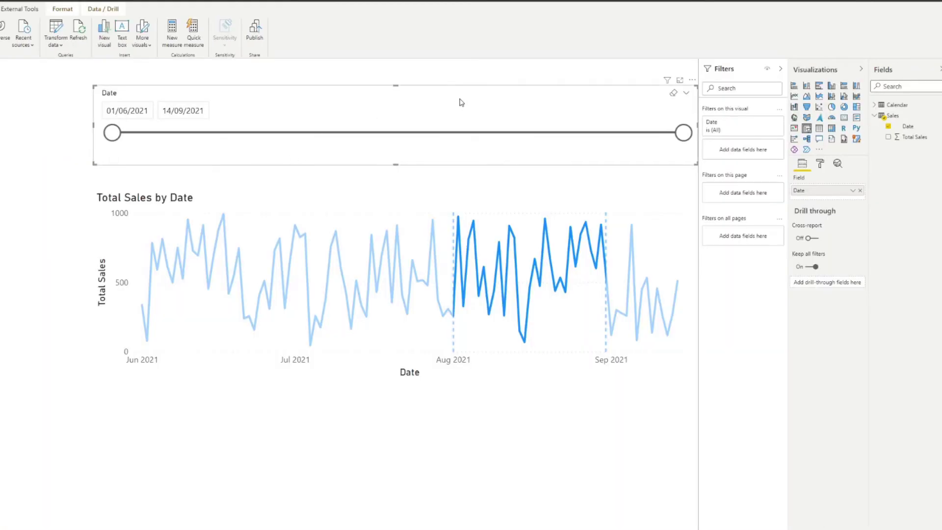
Replace the slicer's Sales Date with Calendar Date and test the slider handles
{"action": "left_click", "coordinate": [860, 192]}
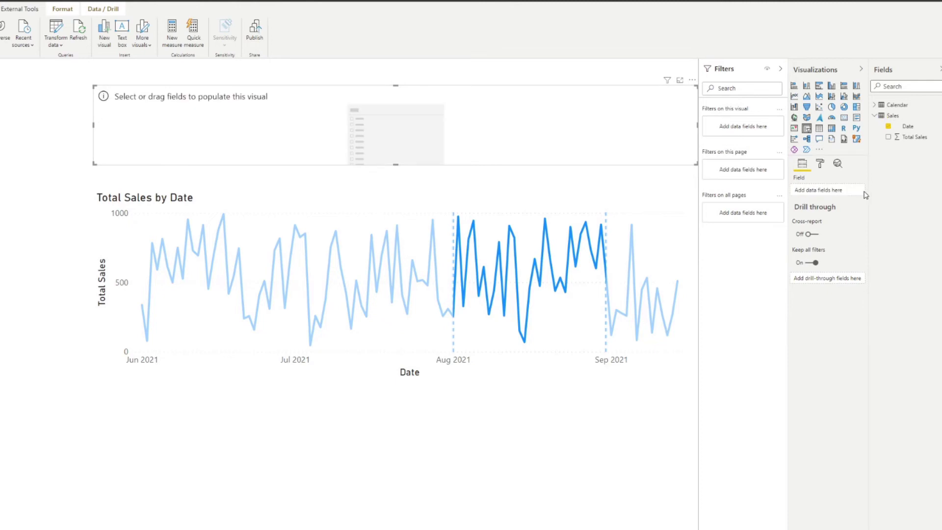
{"action": "left_click", "coordinate": [903, 106]}
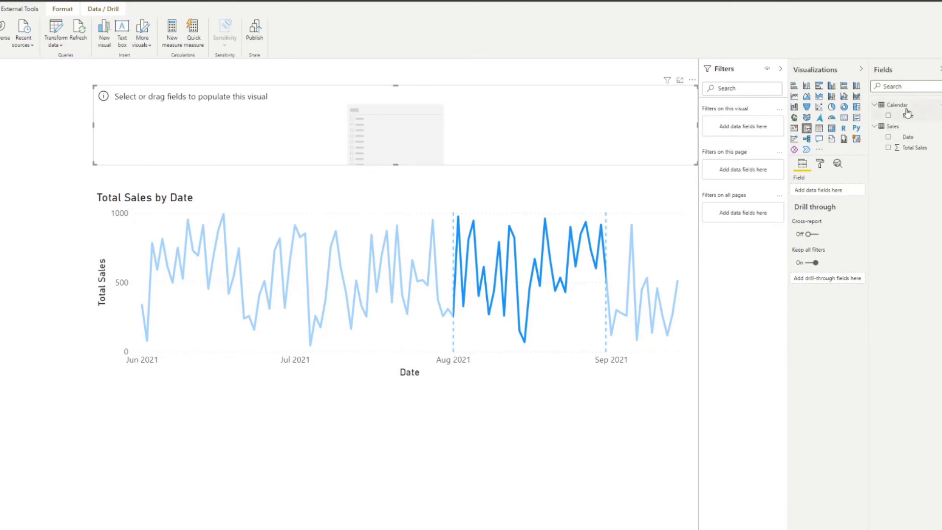
{"action": "left_click_drag", "start_coordinate": [908, 122], "coordinate": [829, 190]}
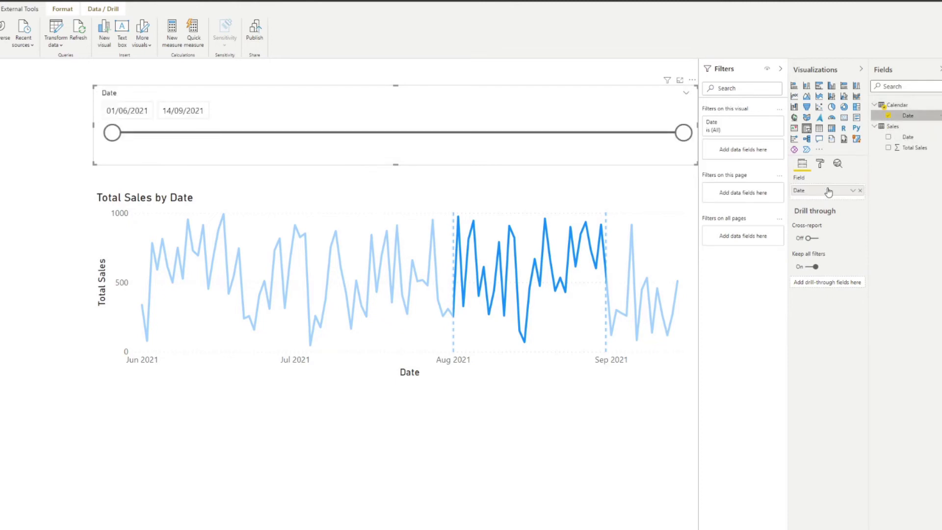
{"action": "mouse_move", "coordinate": [112, 133]}
{"action": "left_mouse_down"}
{"action": "mouse_move", "coordinate": [500, 153]}
{"action": "mouse_move", "coordinate": [106, 133]}
{"action": "left_mouse_up"}
{"action": "mouse_move", "coordinate": [682, 133]}
{"action": "left_mouse_down"}
{"action": "mouse_move", "coordinate": [380, 133]}
{"action": "mouse_move", "coordinate": [684, 133]}
{"action": "left_mouse_up"}
{"action": "mouse_move", "coordinate": [112, 133]}
{"action": "left_mouse_down"}
{"action": "mouse_move", "coordinate": [376, 133]}
{"action": "mouse_move", "coordinate": [112, 132]}
{"action": "left_mouse_up"}
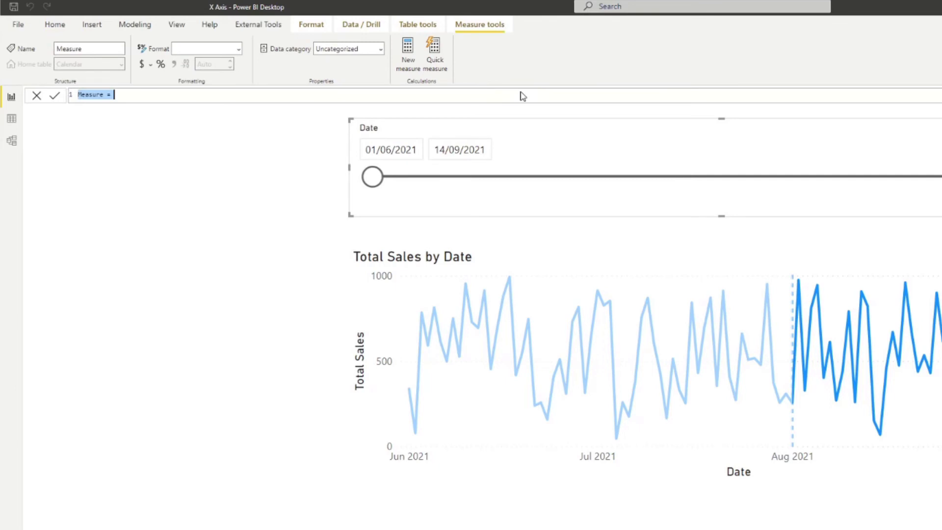
Create the measure Start = MIN('Calendar'[Date])
{"action": "type", "text": "Start = MIN("}
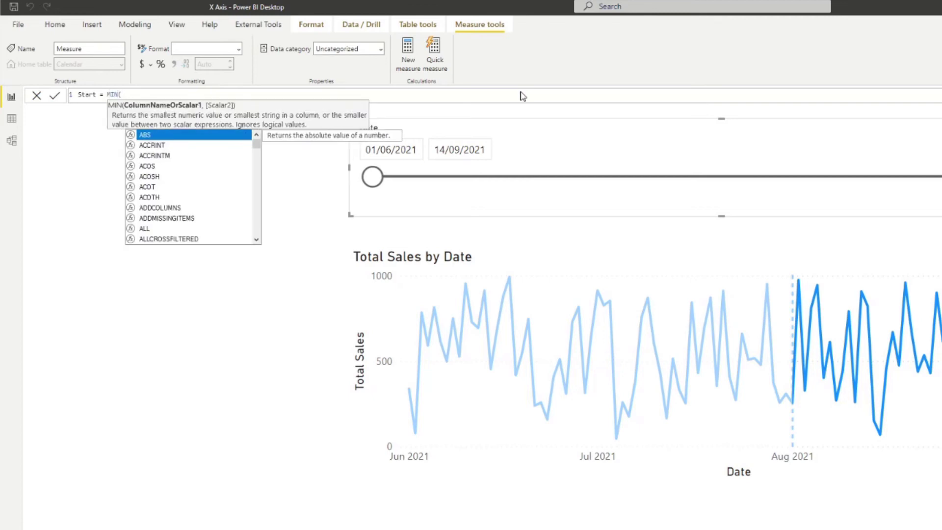
{"action": "type", "text": " Date"}
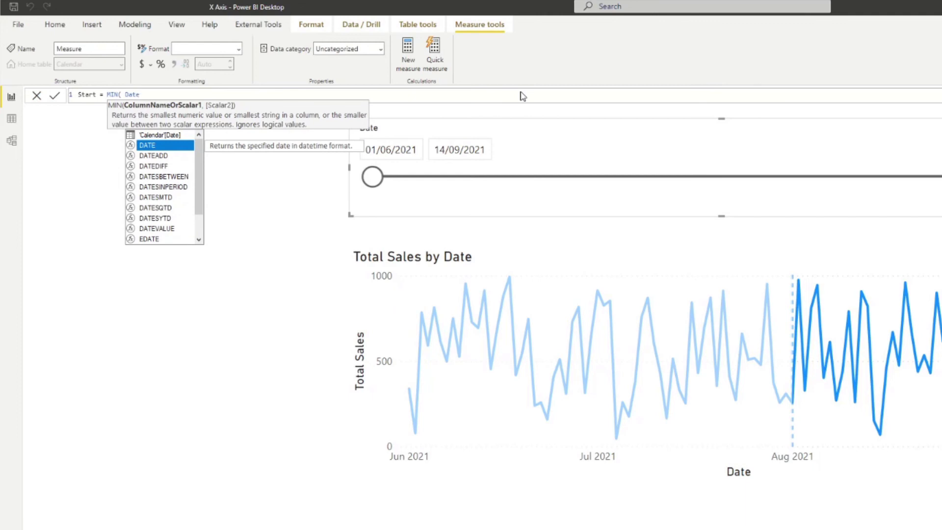
{"action": "key", "text": "Up"}
{"action": "key", "text": "Tab"}
{"action": "type", "text": ")"}
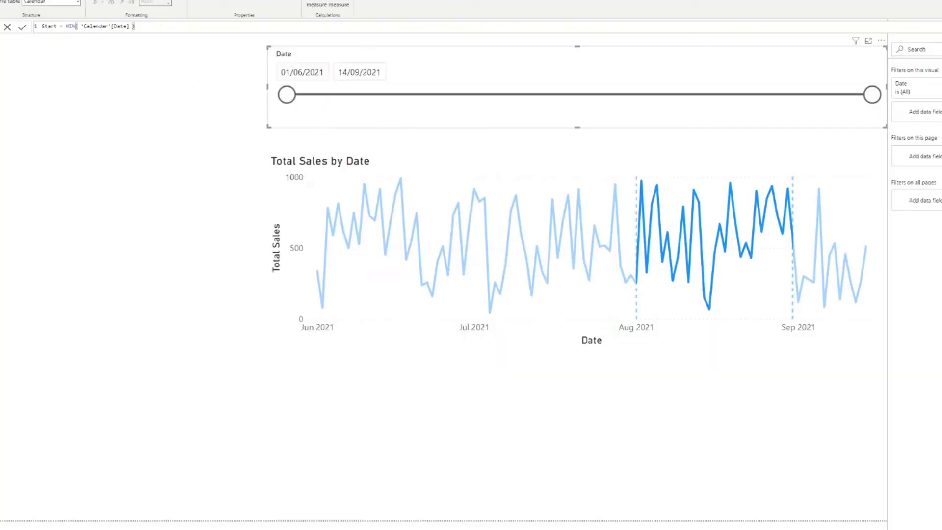
Show Start in a card at the canvas's left edge and slide the start to 29/06/2021
{"action": "left_click", "coordinate": [362, 452]}
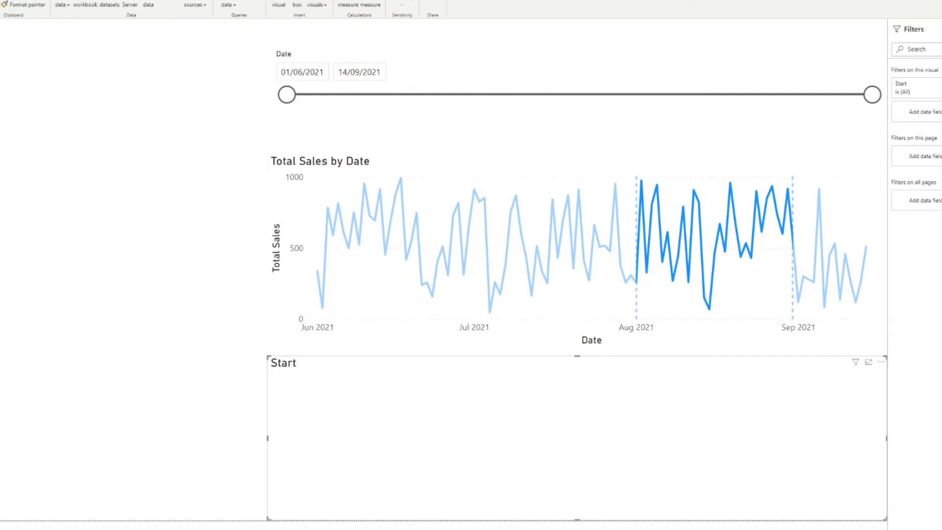
{"action": "left_click_drag", "start_coordinate": [886, 437], "coordinate": [454, 471]}
{"action": "left_click_drag", "start_coordinate": [412, 445], "coordinate": [145, 445]}
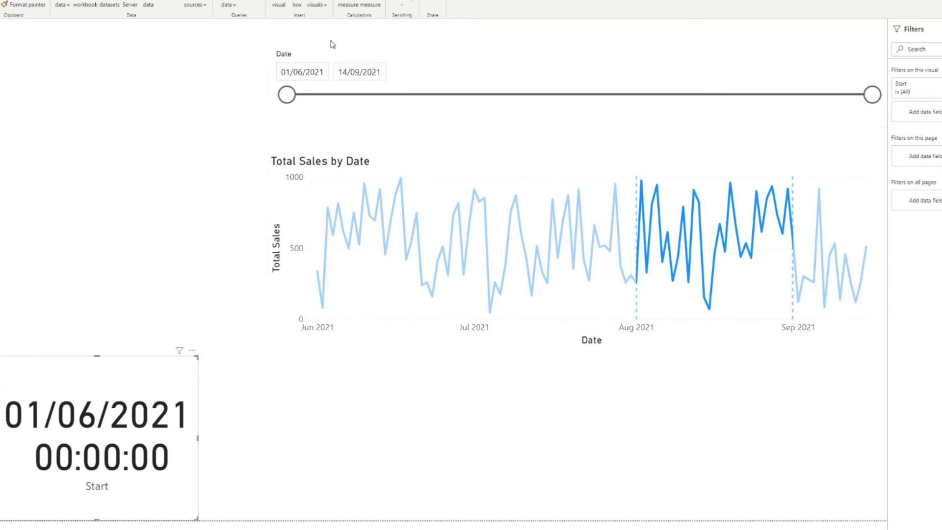
{"action": "left_click_drag", "start_coordinate": [287, 94], "coordinate": [447, 95]}
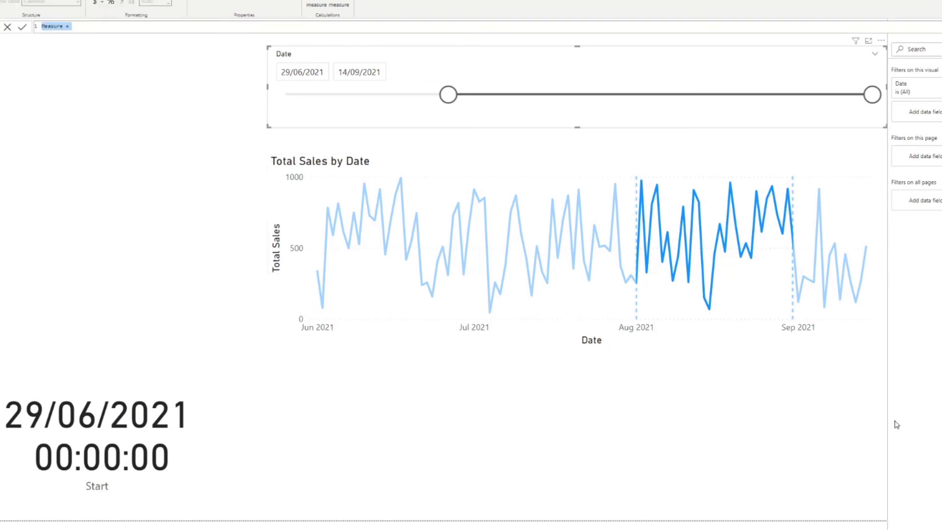
Create the measure End = MAX('Calendar'[Date])
{"action": "type", "text": "End"}
{"action": "type", "text": " = MAX("}
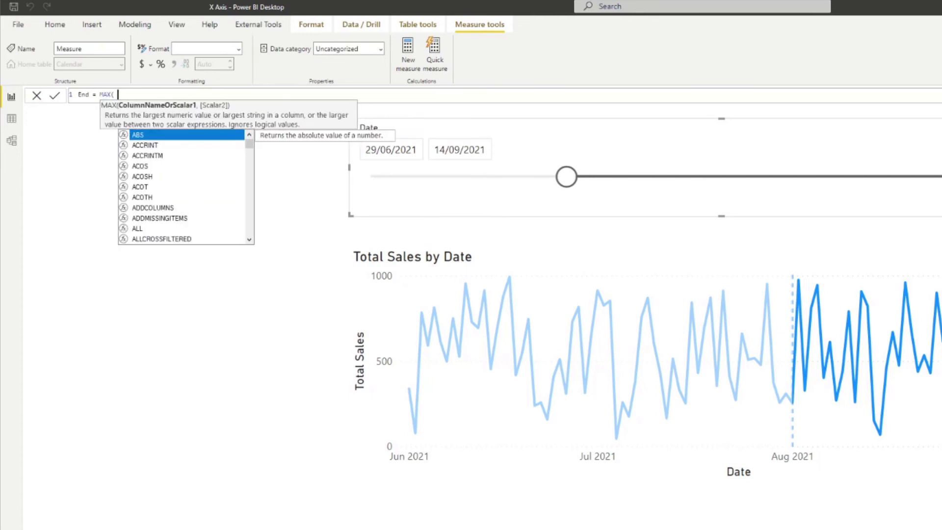
{"action": "type", "text": " 'Cal"}
{"action": "key", "text": "Down"}
{"action": "key", "text": "Down"}
{"action": "key", "text": "Tab"}
{"action": "type", "text": ")"}
{"action": "key", "text": "Return"}
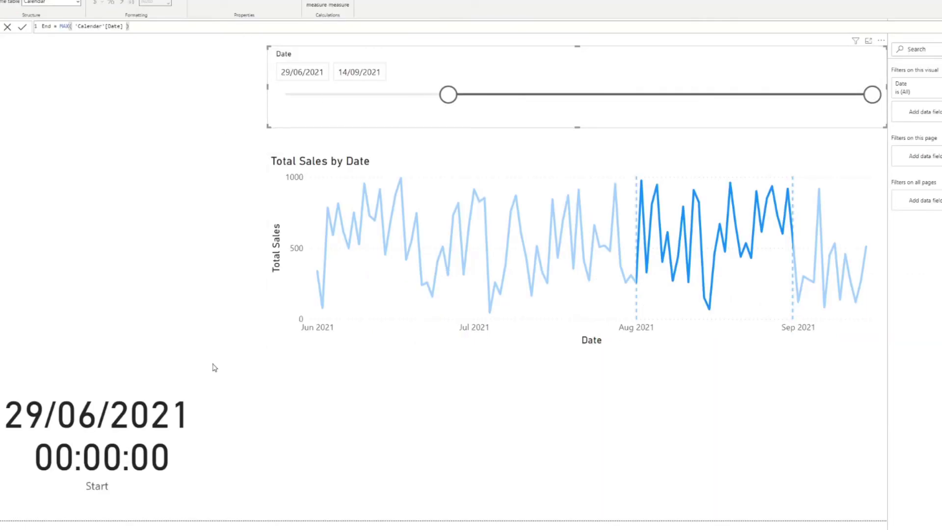
Duplicate the Start card for End and set the slider to 15/06/2021–17/08/2021
{"action": "left_click", "coordinate": [102, 464]}
{"action": "key", "text": "ctrl+c"}
{"action": "key", "text": "ctrl+v"}
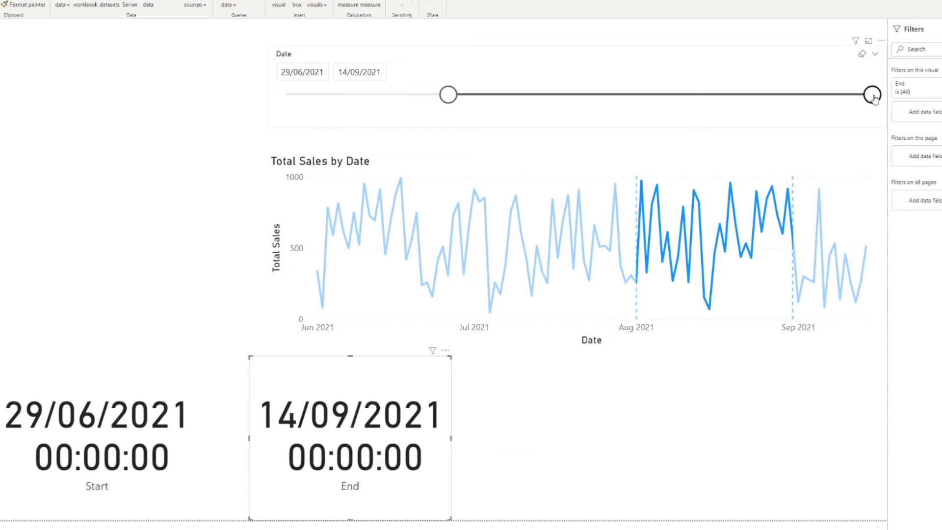
{"action": "left_click_drag", "start_coordinate": [873, 95], "coordinate": [719, 116]}
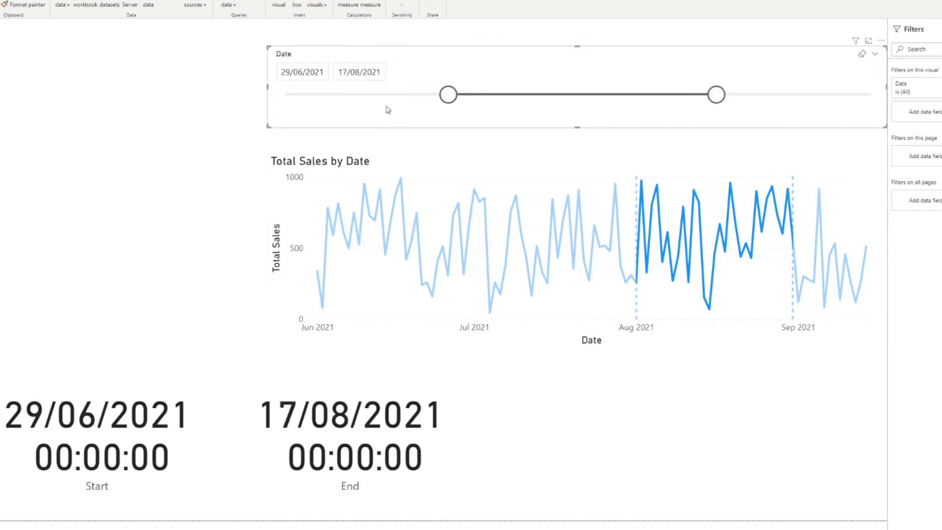
{"action": "left_click_drag", "start_coordinate": [423, 93], "coordinate": [377, 114]}
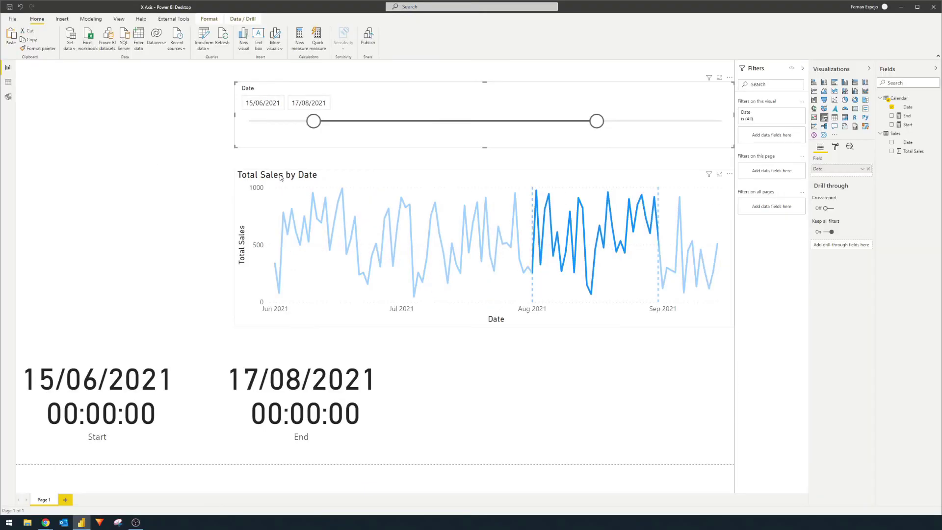
Open the Total Sales by Date chart's analytics settings and check the constant line's fixed date
{"action": "left_click", "coordinate": [280, 178]}
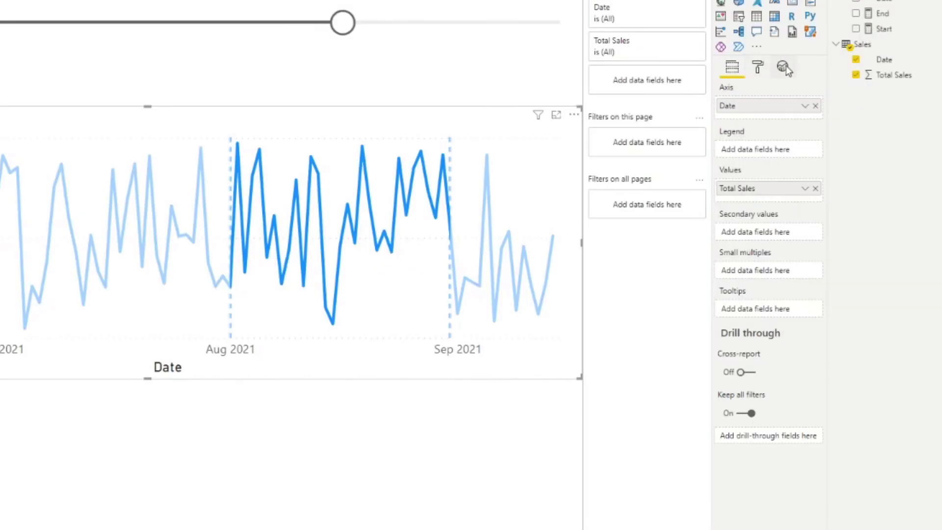
{"action": "left_click", "coordinate": [783, 68]}
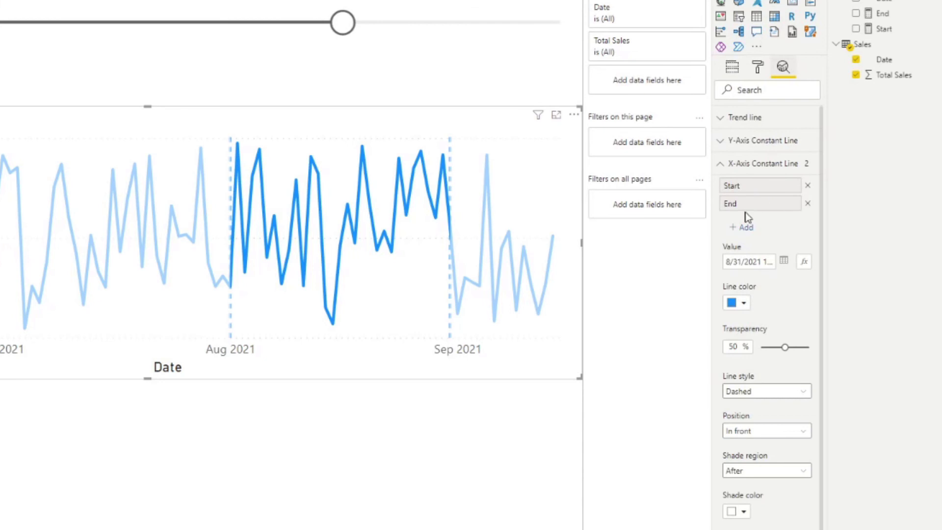
{"action": "left_click", "coordinate": [784, 261]}
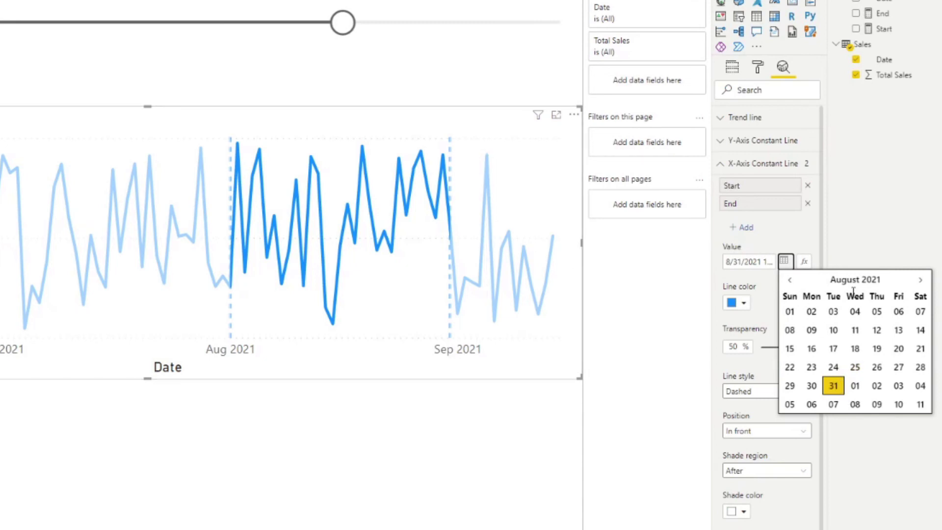
{"action": "left_click", "coordinate": [785, 260]}
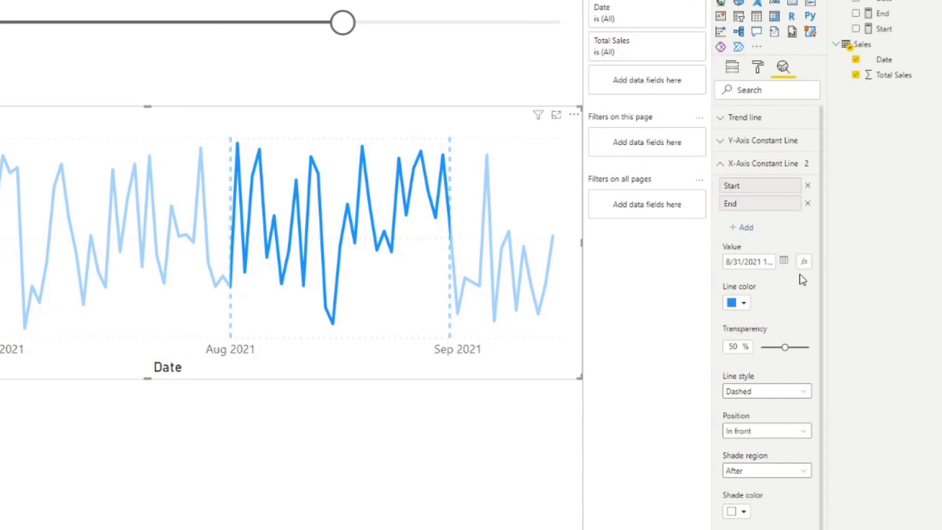
Base the End constant line's value on the Calendar table's End measure
{"action": "left_click", "coordinate": [745, 204]}
{"action": "left_click", "coordinate": [806, 266]}
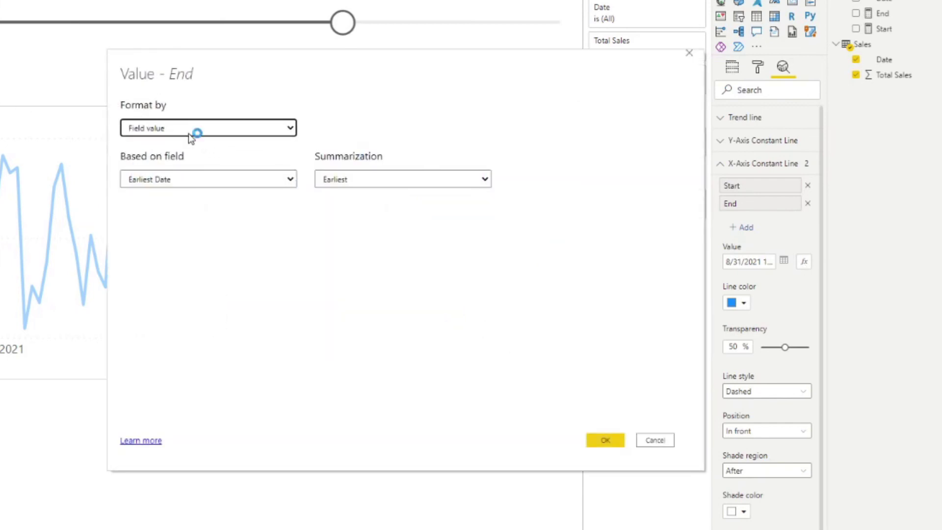
{"action": "left_click", "coordinate": [168, 179]}
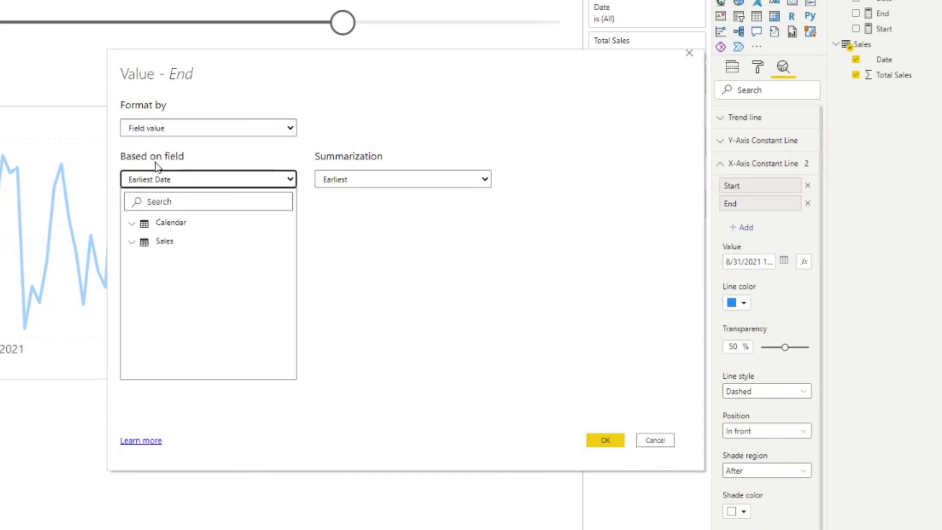
{"action": "left_click", "coordinate": [171, 225]}
{"action": "left_click", "coordinate": [152, 258]}
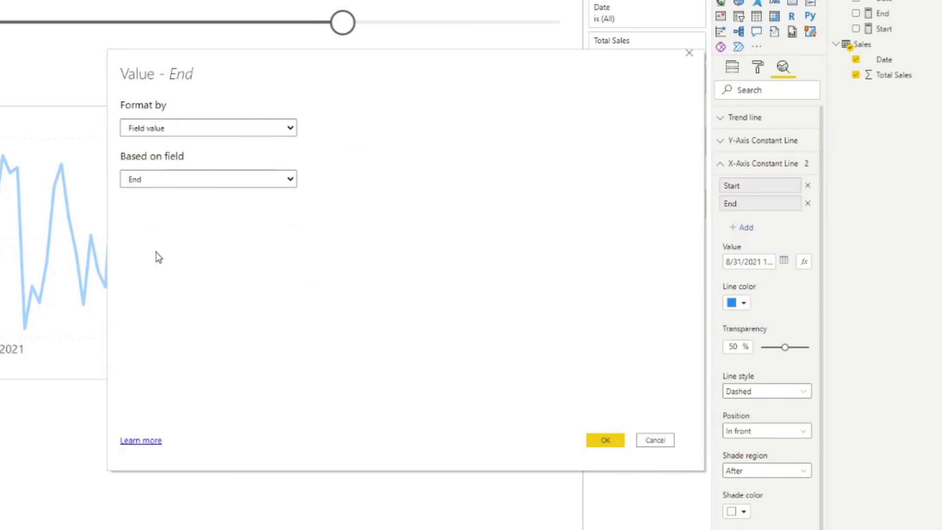
{"action": "left_click", "coordinate": [602, 439]}
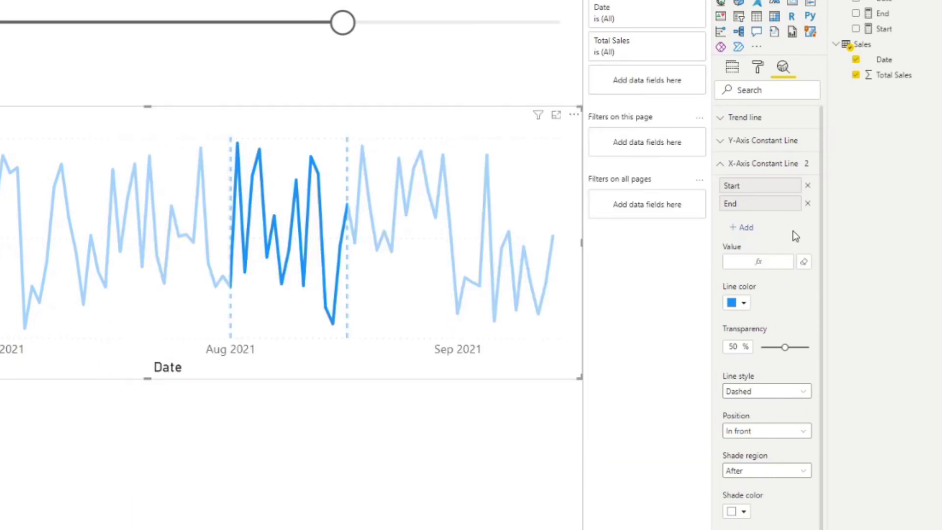
Base the Start constant line's value on the Calendar Start measure, shading 15/06–17/08/2021
{"action": "left_click", "coordinate": [753, 189]}
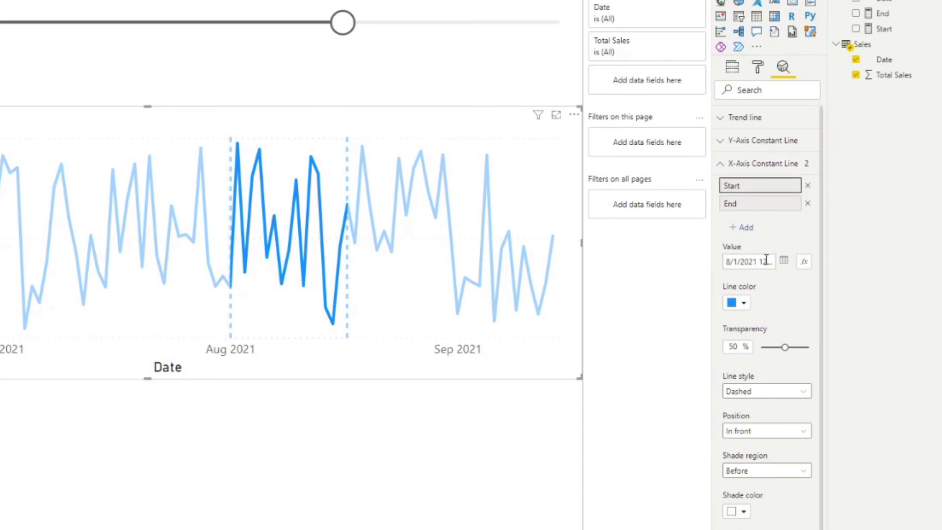
{"action": "left_click", "coordinate": [804, 262]}
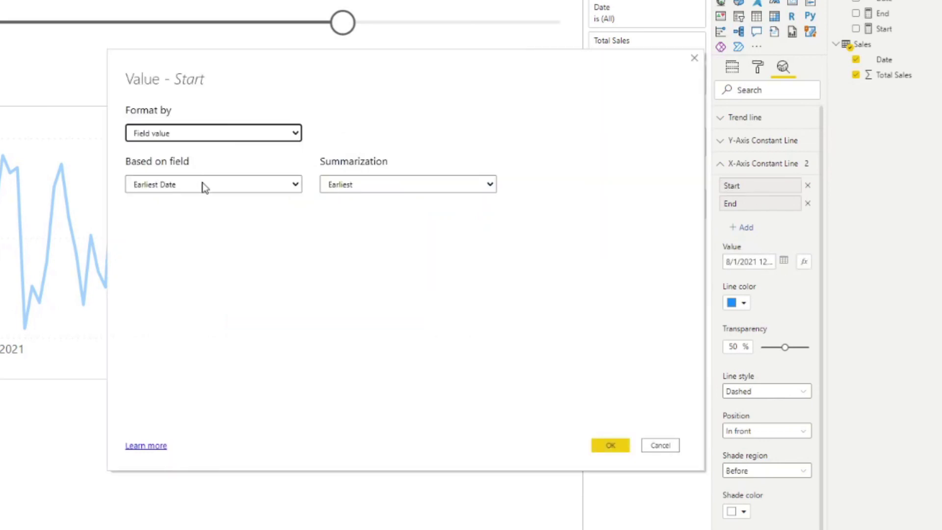
{"action": "left_click", "coordinate": [204, 187]}
{"action": "left_click", "coordinate": [177, 231]}
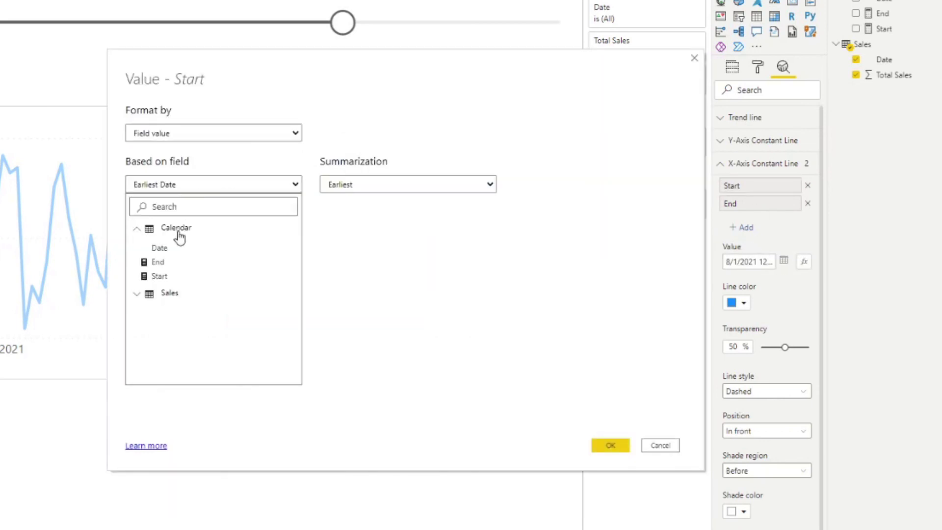
{"action": "left_click", "coordinate": [167, 275]}
{"action": "left_click", "coordinate": [609, 446]}
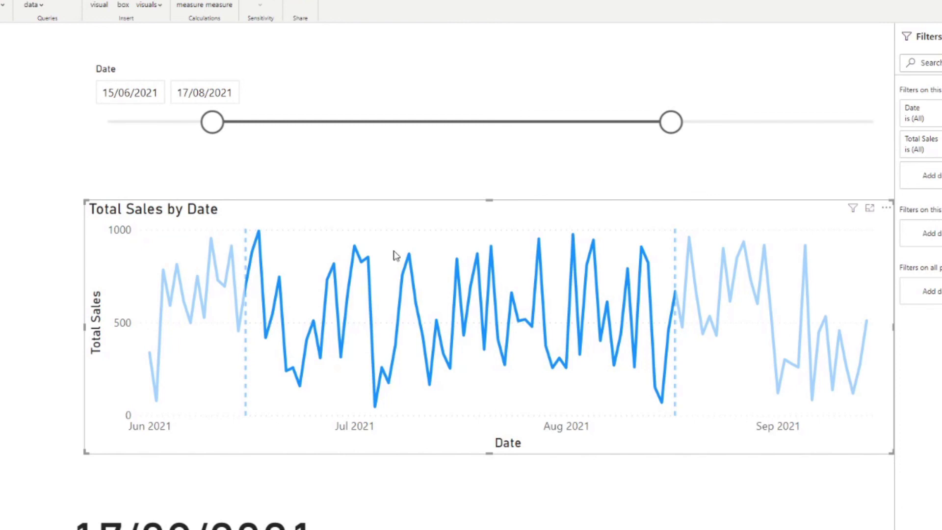
Move the Date slider to span 25/07/2021–07/09/2021, then select the sales chart
{"action": "left_click_drag", "start_coordinate": [212, 123], "coordinate": [505, 129]}
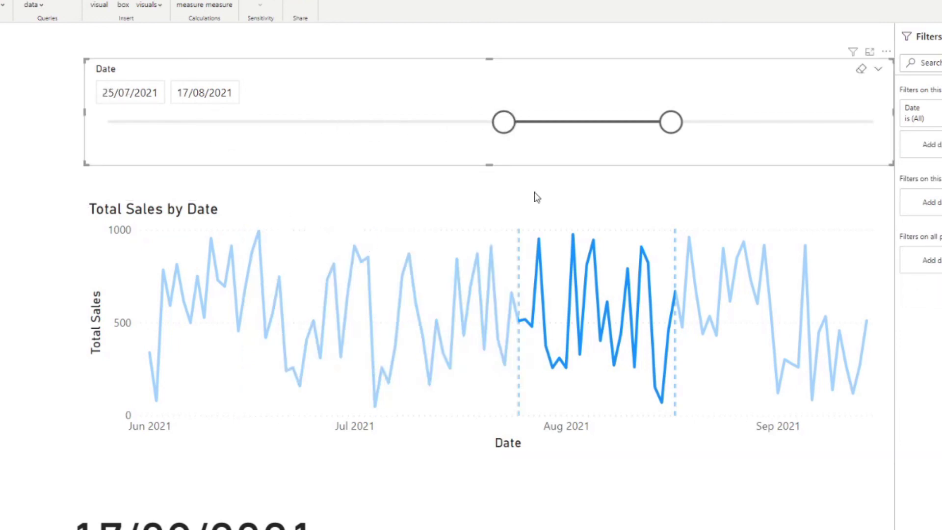
{"action": "left_click_drag", "start_coordinate": [671, 122], "coordinate": [834, 135]}
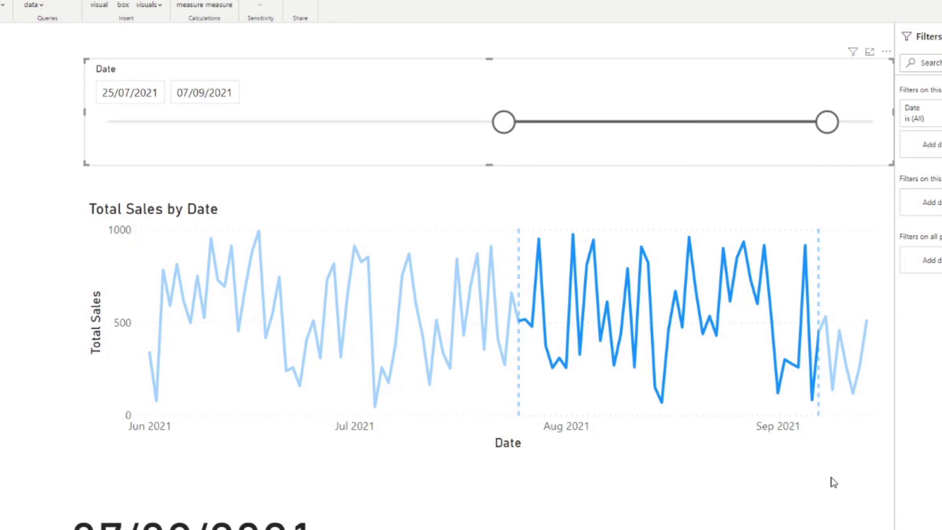
{"action": "left_click", "coordinate": [520, 214]}
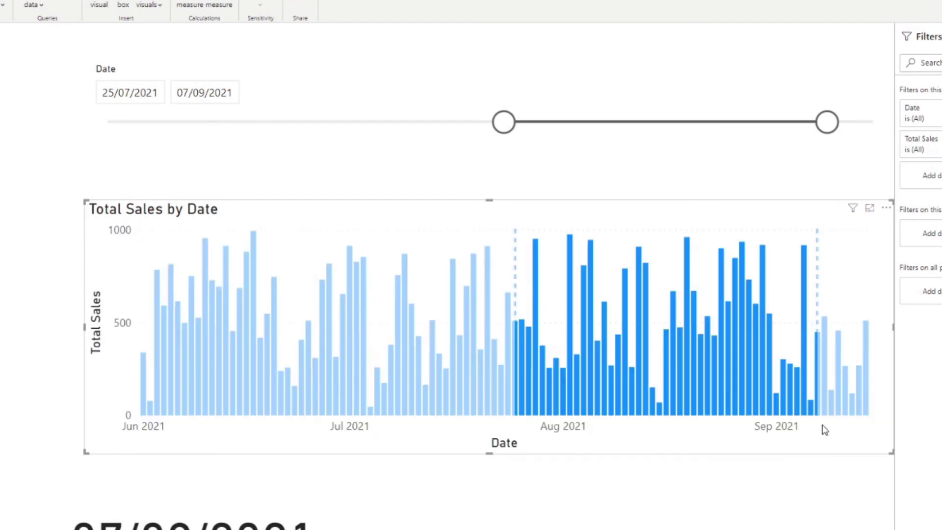
Pull the Date slider's end date back to 14/08/2021
{"action": "left_click_drag", "start_coordinate": [827, 122], "coordinate": [692, 149]}
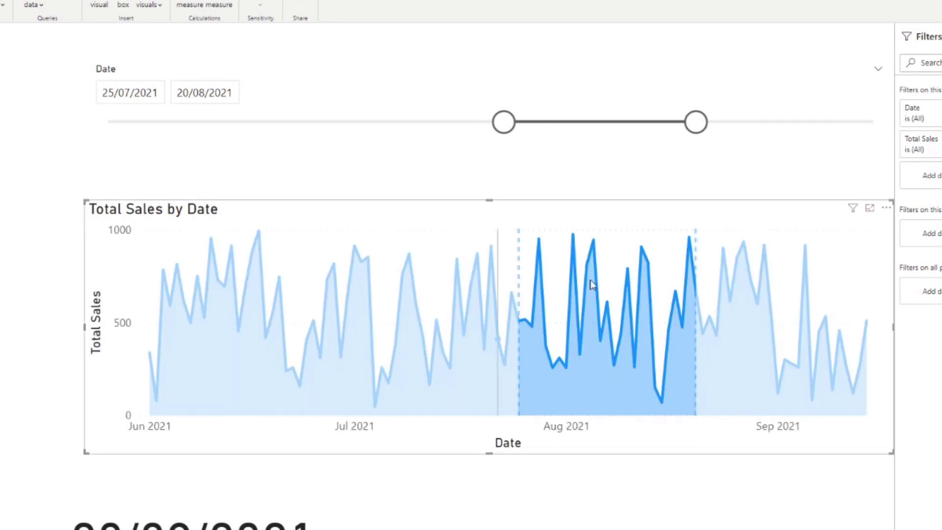
{"action": "left_click_drag", "start_coordinate": [693, 130], "coordinate": [654, 129]}
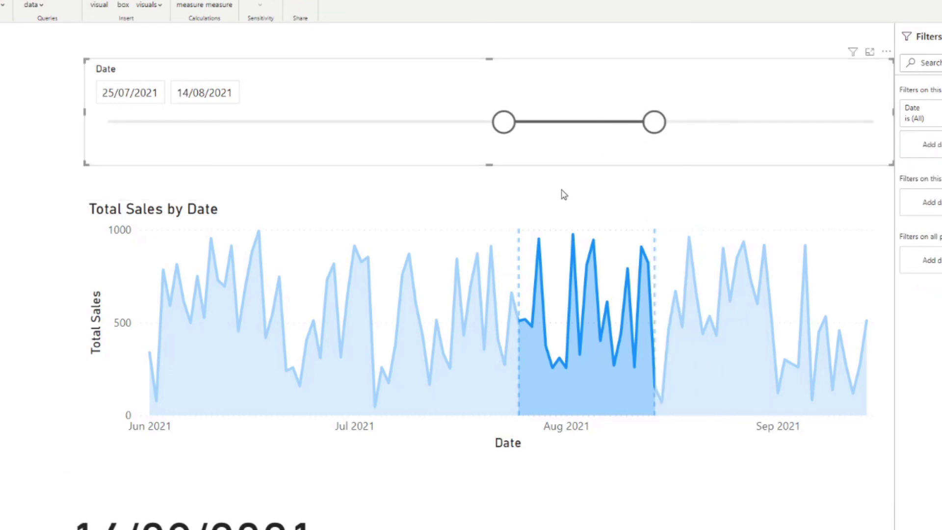